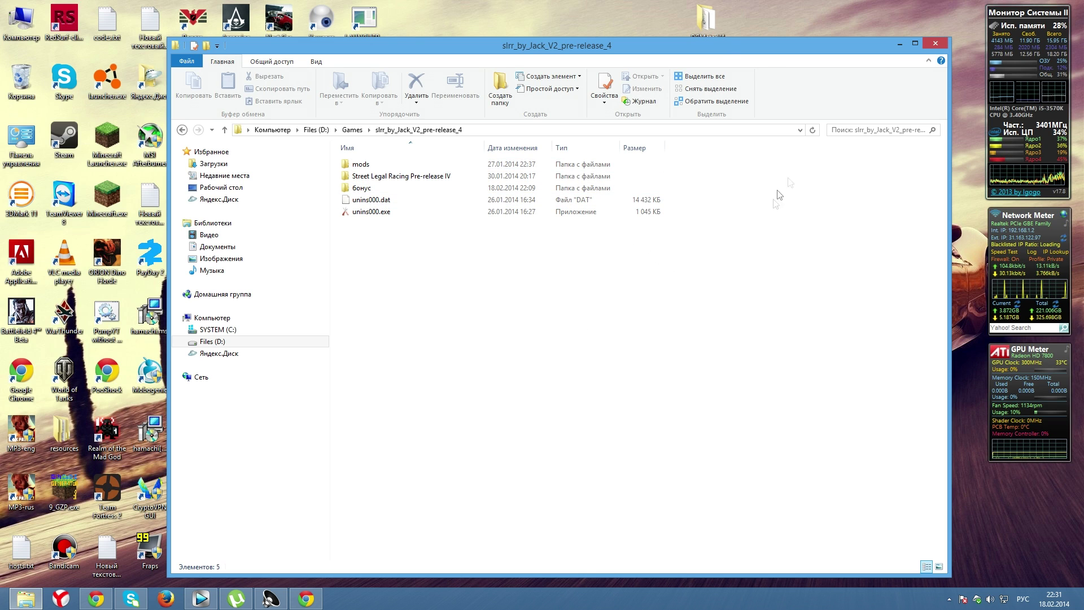
- Open the бонус folder inside slrr_by_Jack_V2_pre-release_4
{"action": "left_click_drag", "start_coordinate": [505, 294], "coordinate": [482, 303]}
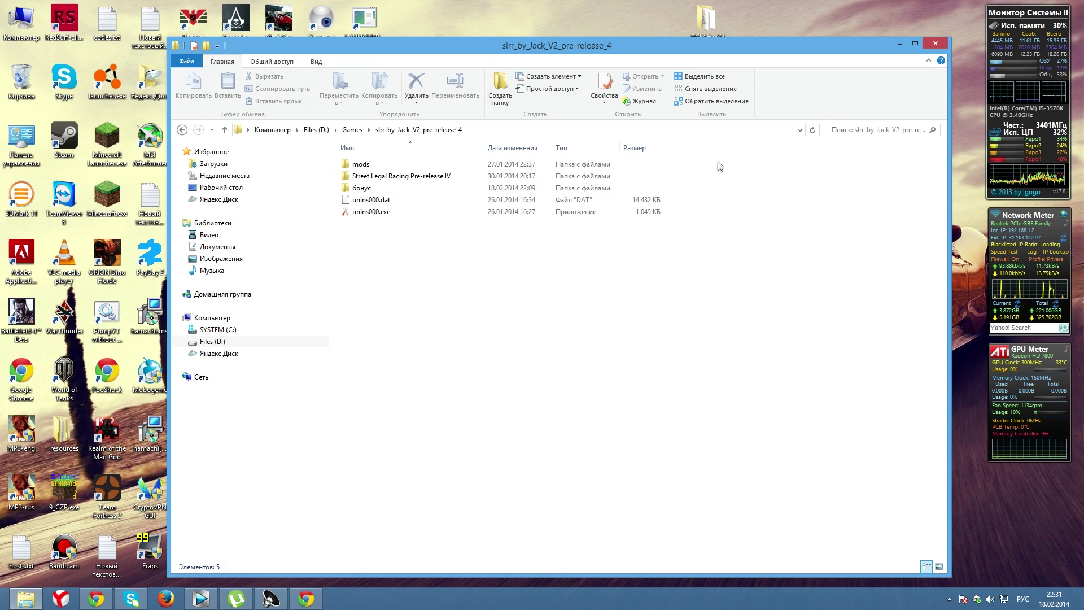
{"action": "left_click_drag", "start_coordinate": [722, 203], "coordinate": [663, 169]}
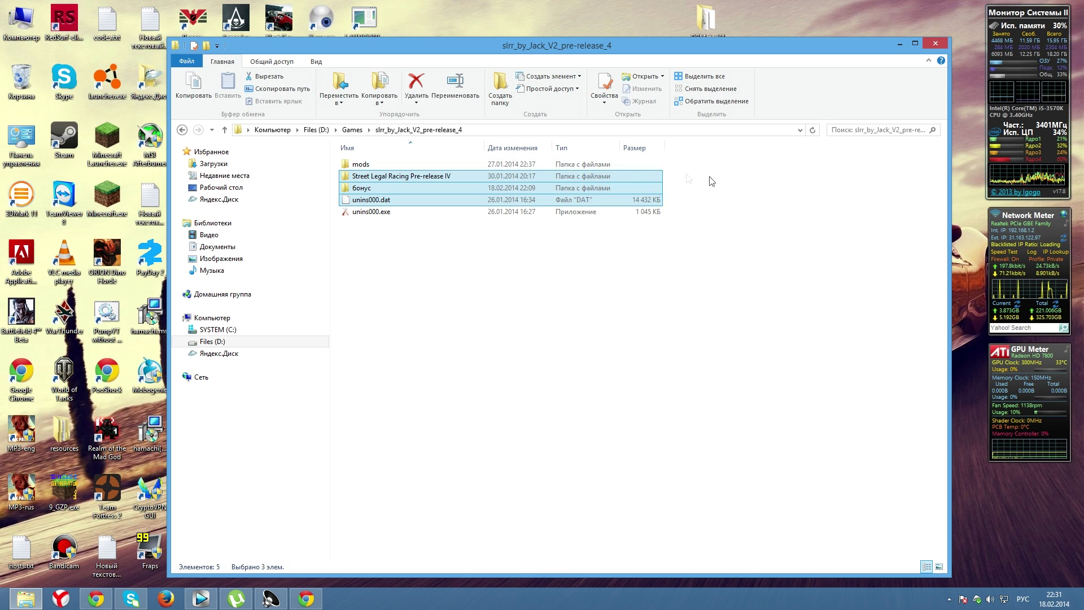
{"action": "left_click", "coordinate": [398, 188]}
{"action": "double_click", "coordinate": [398, 188]}
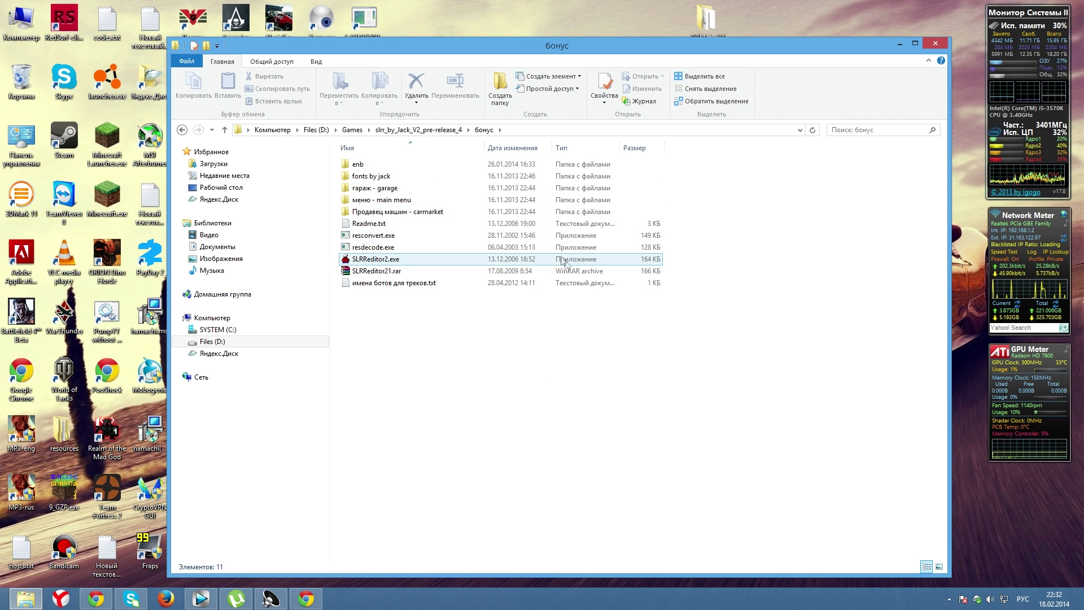
{"action": "left_click_drag", "start_coordinate": [702, 213], "coordinate": [689, 195]}
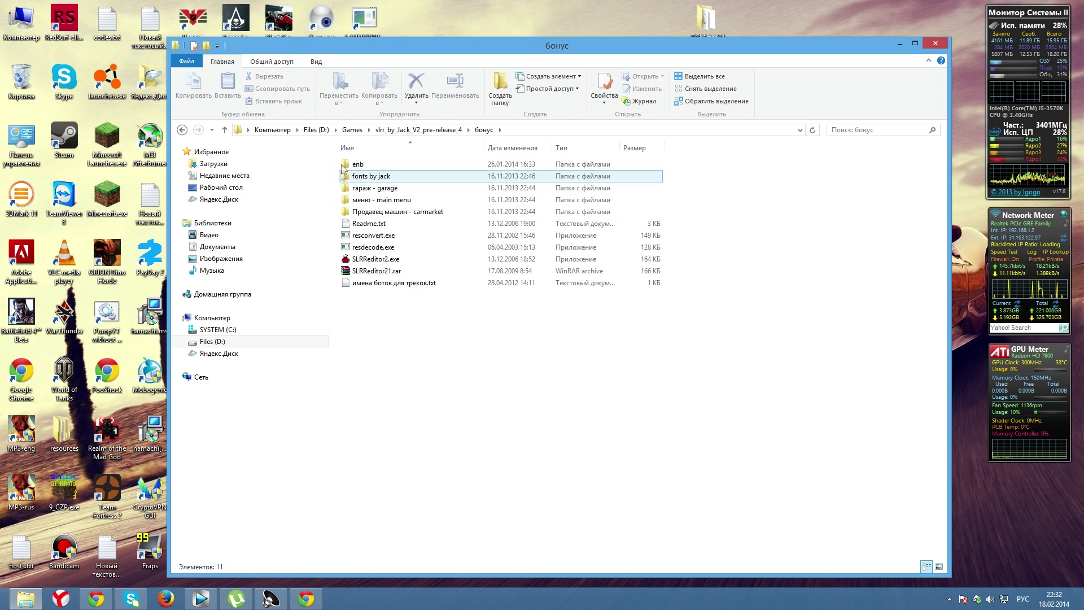
{"action": "left_click", "coordinate": [347, 164]}
{"action": "left_click", "coordinate": [743, 266]}
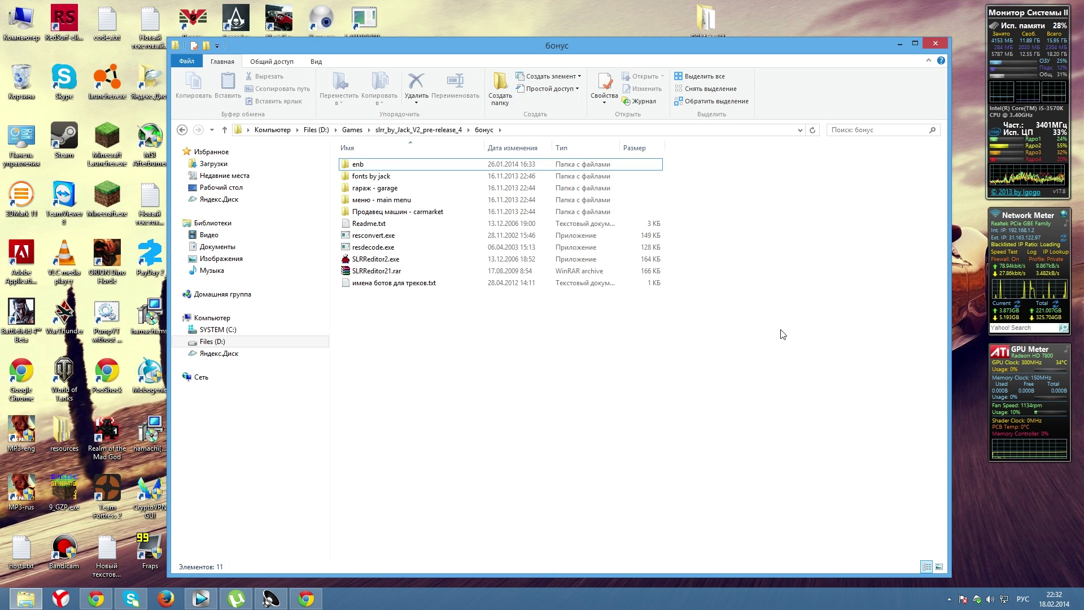
- Launch SLRReditor2.exe from the бонус folder and place its window over the empty area of the file list
{"action": "double_click", "coordinate": [432, 259]}
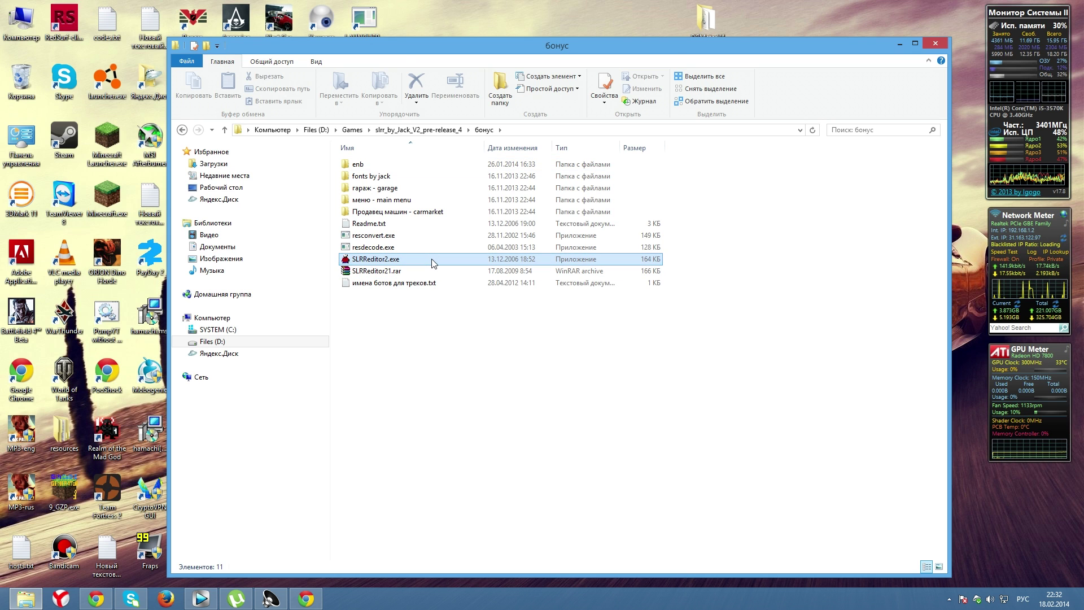
{"action": "left_click_drag", "start_coordinate": [188, 17], "coordinate": [779, 156]}
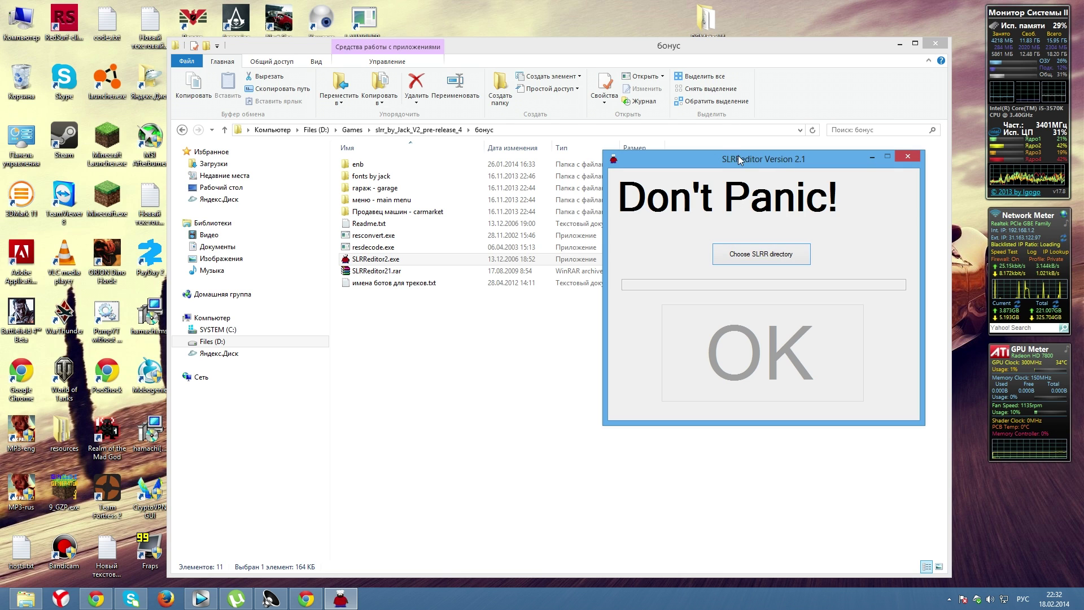
{"action": "left_click_drag", "start_coordinate": [738, 159], "coordinate": [696, 162]}
- Set the SLRR directory by choosing StreetLegal_Redline.exe in the Street Legal Racing Pre-release IV folder, and confirm it to load the car list
{"action": "left_click", "coordinate": [725, 261]}
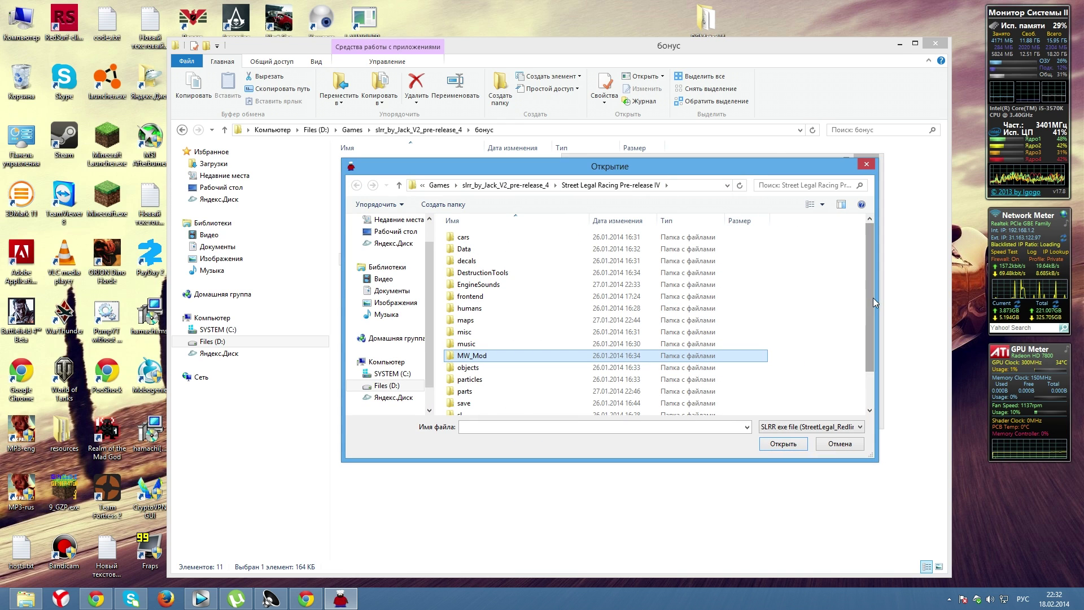
{"action": "scroll", "coordinate": [873, 297], "scroll_direction": "down", "scroll_amount": 2}
{"action": "left_click", "coordinate": [746, 409]}
{"action": "left_click", "coordinate": [497, 409]}
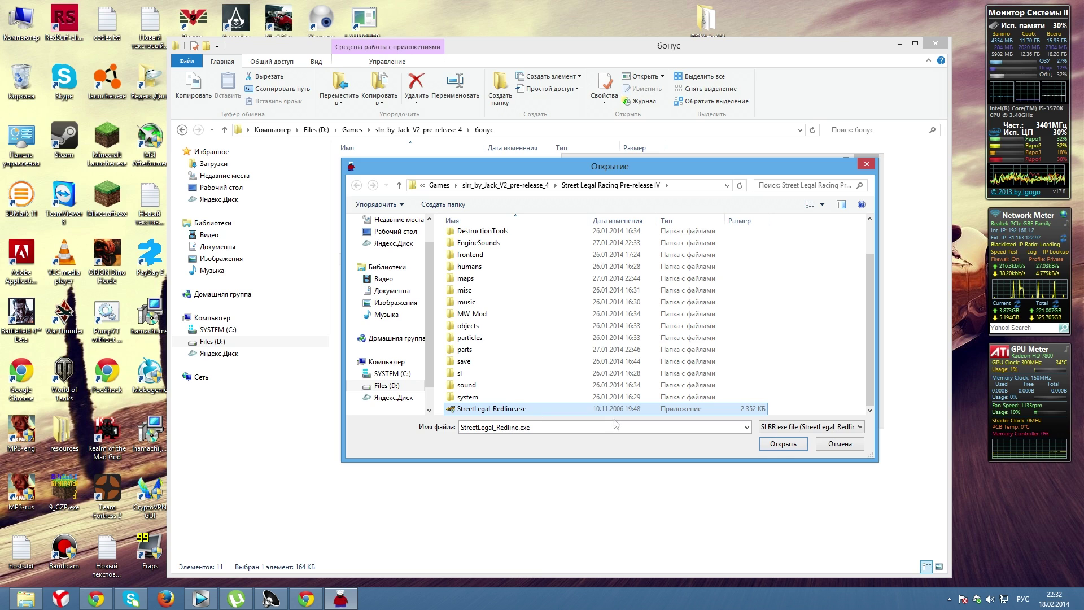
{"action": "left_click", "coordinate": [783, 444]}
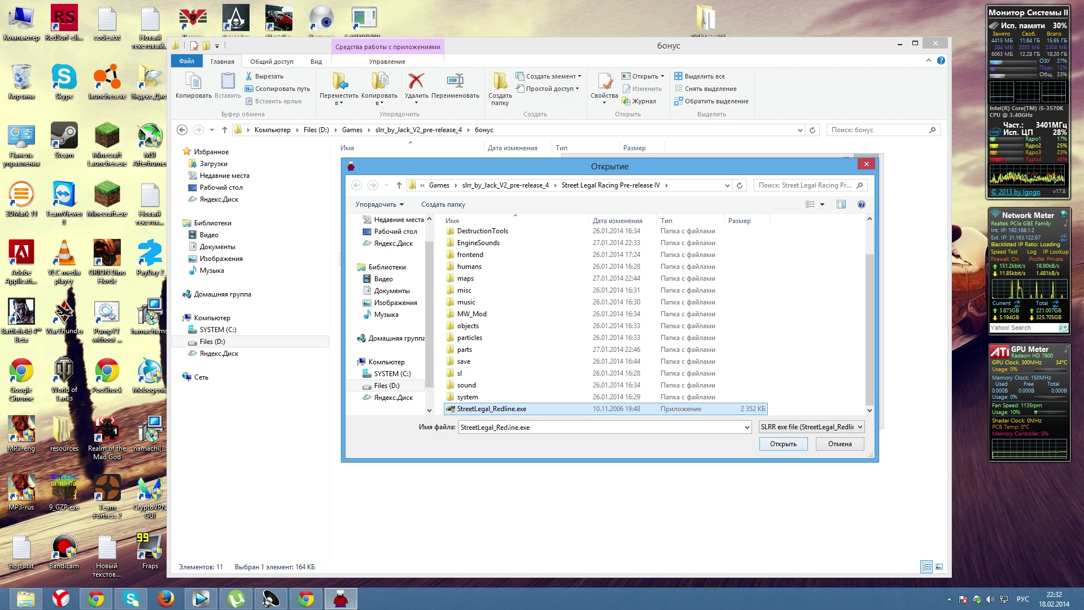
{"action": "left_click", "coordinate": [784, 446]}
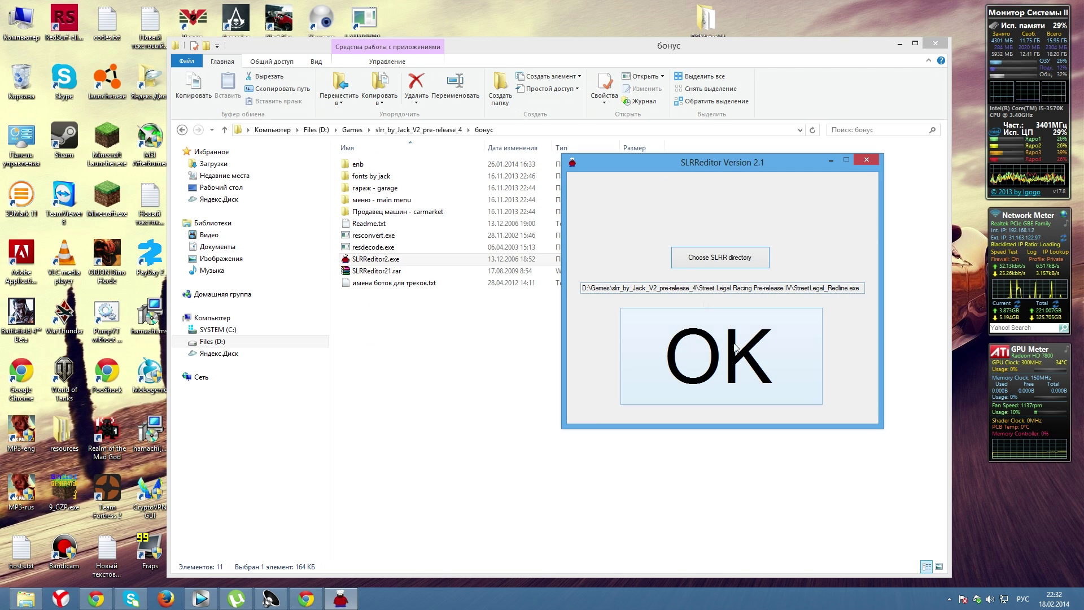
{"action": "left_click", "coordinate": [746, 361]}
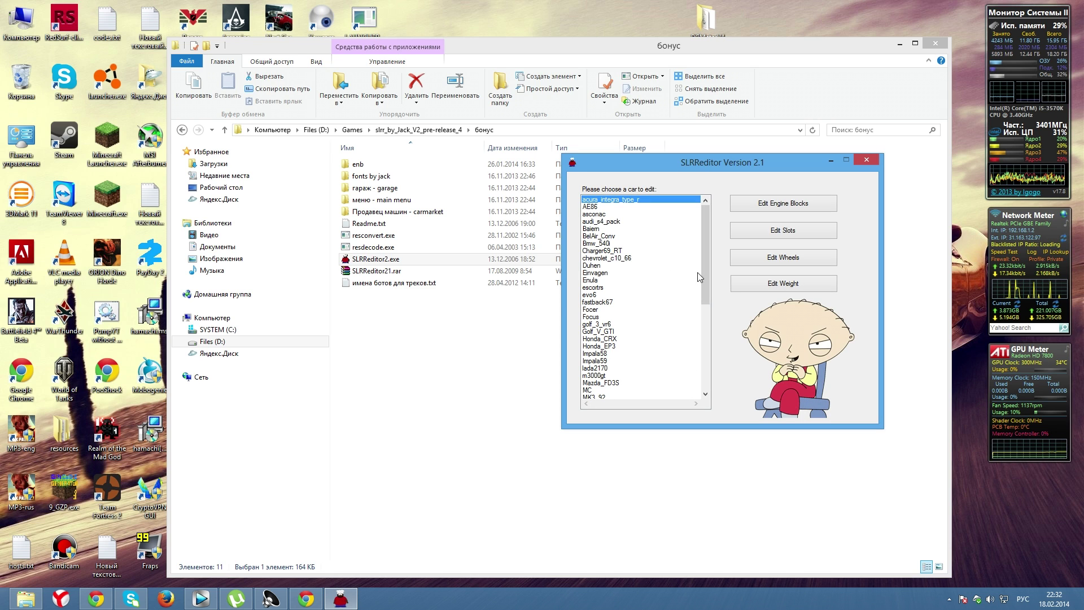
- Open the engine block settings of the Focus car and look through the list of blocks
{"action": "left_click_drag", "start_coordinate": [703, 268], "coordinate": [629, 328]}
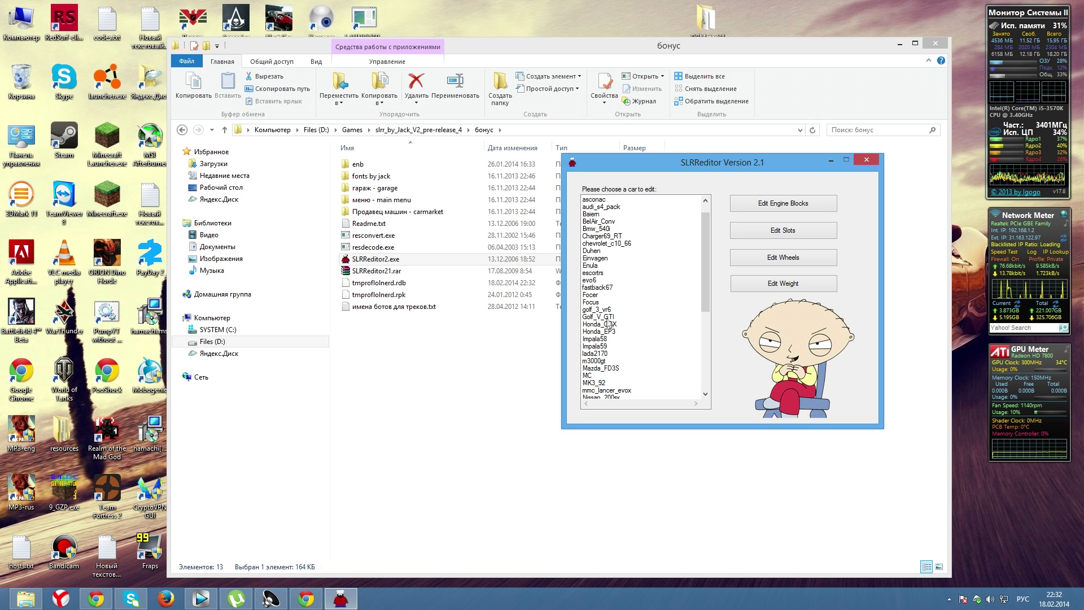
{"action": "left_click", "coordinate": [590, 303]}
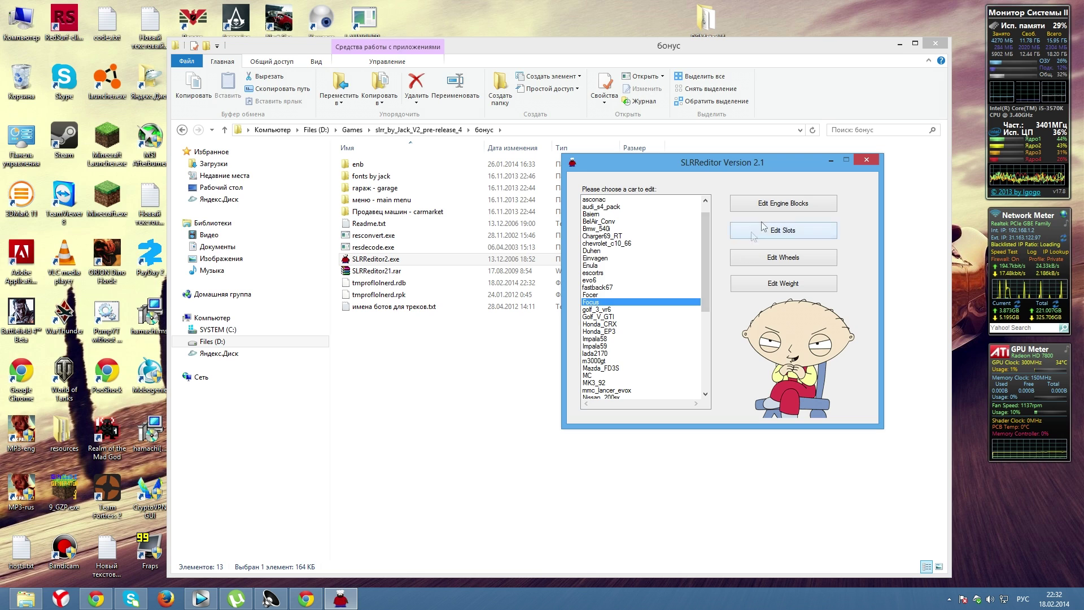
{"action": "left_click", "coordinate": [806, 202]}
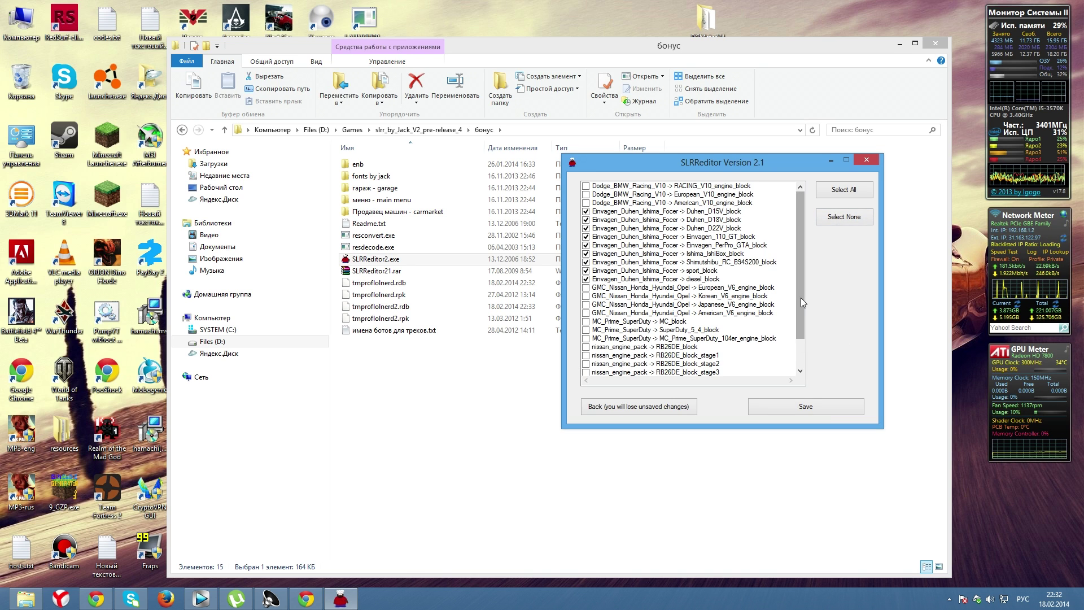
{"action": "left_click_drag", "start_coordinate": [800, 297], "coordinate": [786, 253]}
{"action": "left_click_drag", "start_coordinate": [789, 308], "coordinate": [801, 266]}
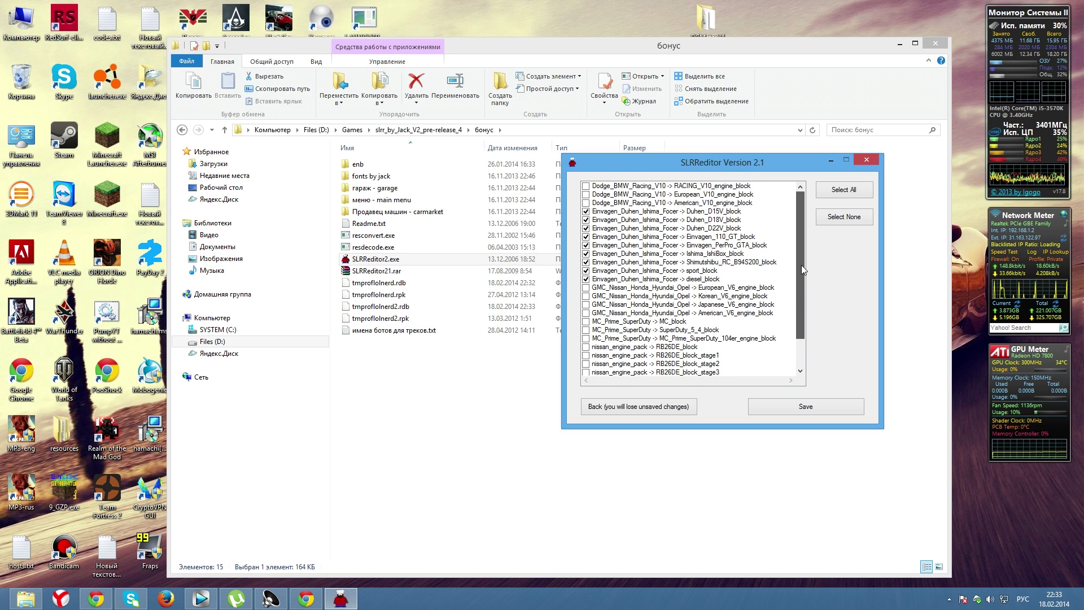
{"action": "left_click_drag", "start_coordinate": [801, 319], "coordinate": [800, 348]}
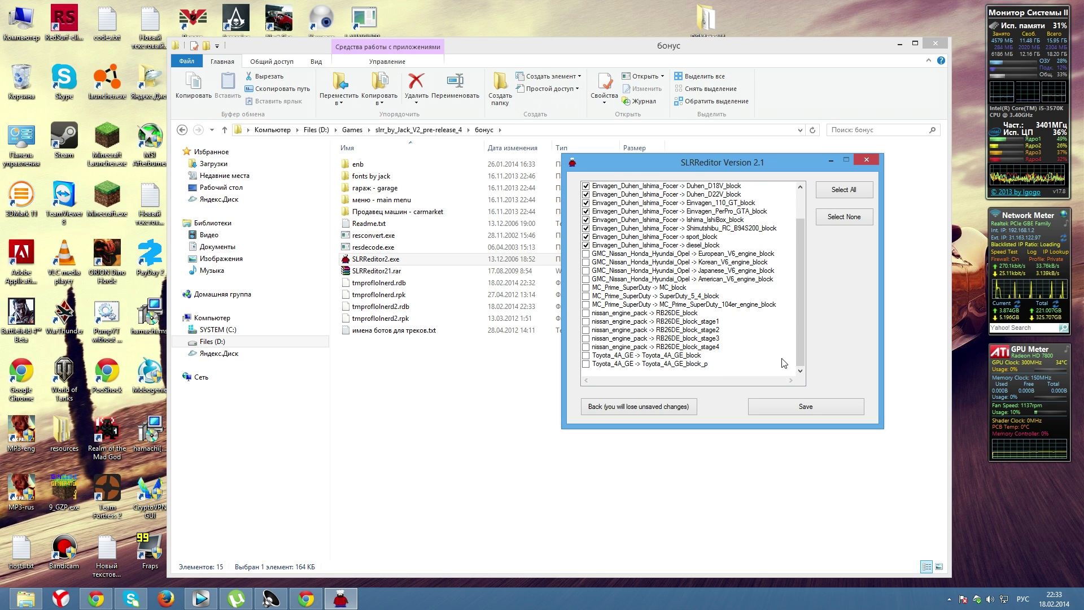
{"action": "scroll", "coordinate": [797, 317], "scroll_direction": "up", "scroll_amount": 1}
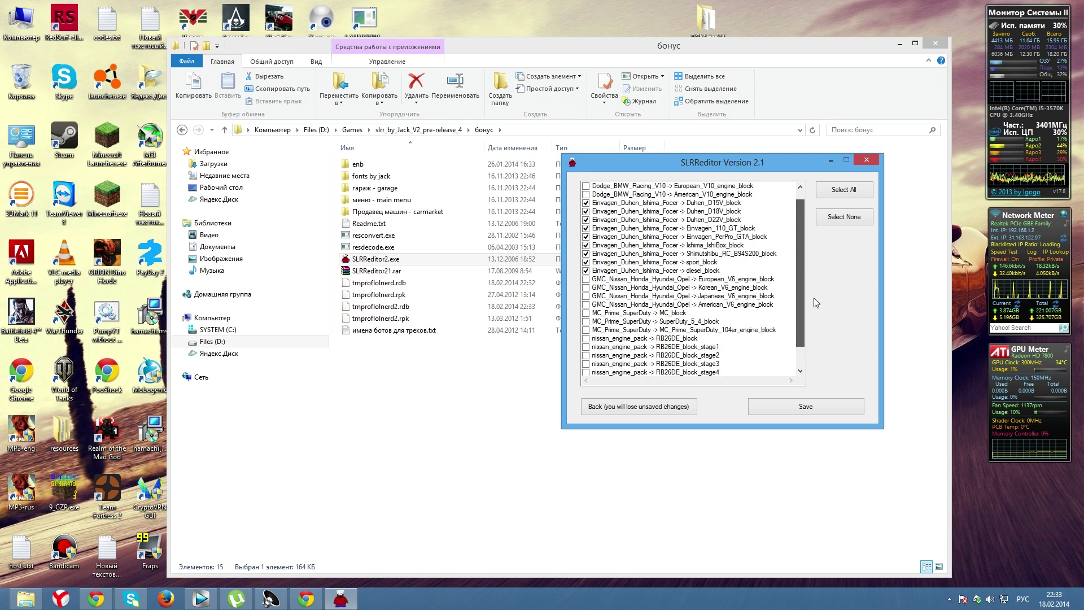
{"action": "scroll", "coordinate": [814, 296], "scroll_direction": "down", "scroll_amount": 1}
- Try enabling every engine block for the Focus, then return to the car list without saving
{"action": "left_click", "coordinate": [844, 190]}
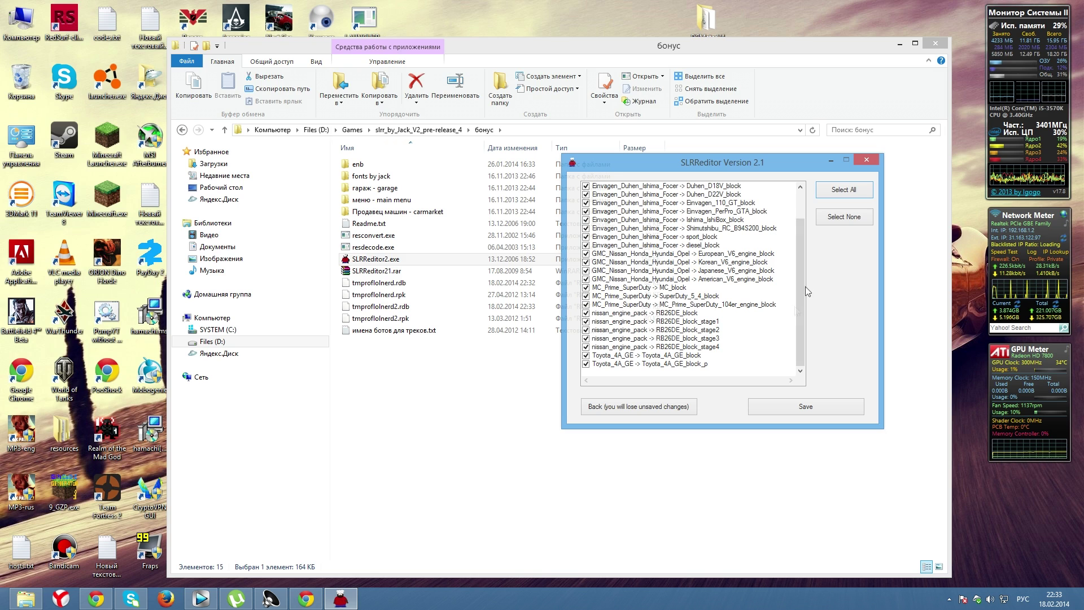
{"action": "scroll", "coordinate": [803, 303], "scroll_direction": "up", "scroll_amount": 1}
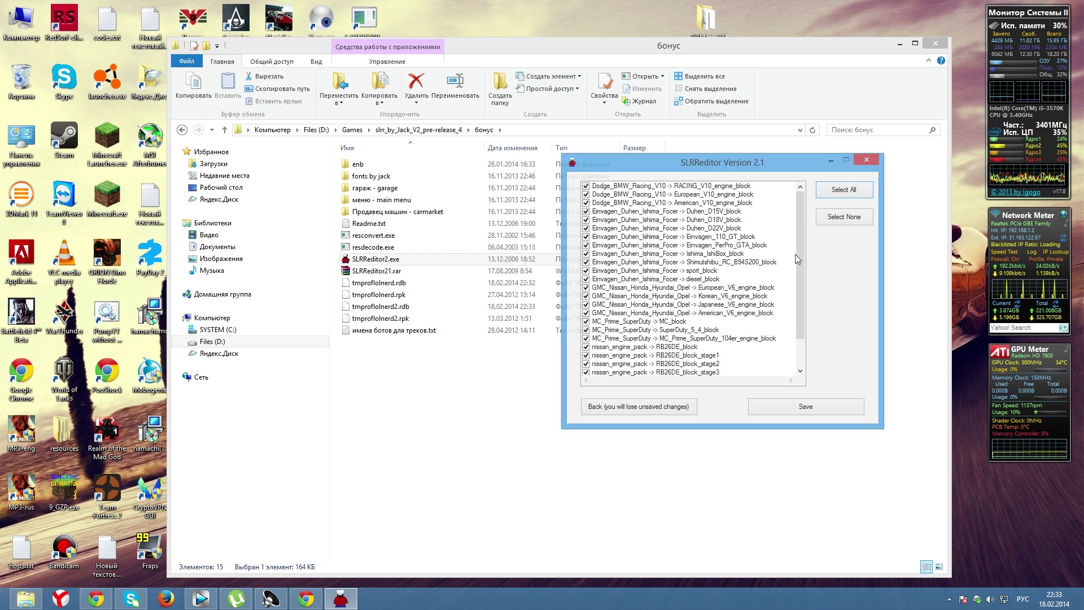
{"action": "scroll", "coordinate": [802, 216], "scroll_direction": "down", "scroll_amount": 2}
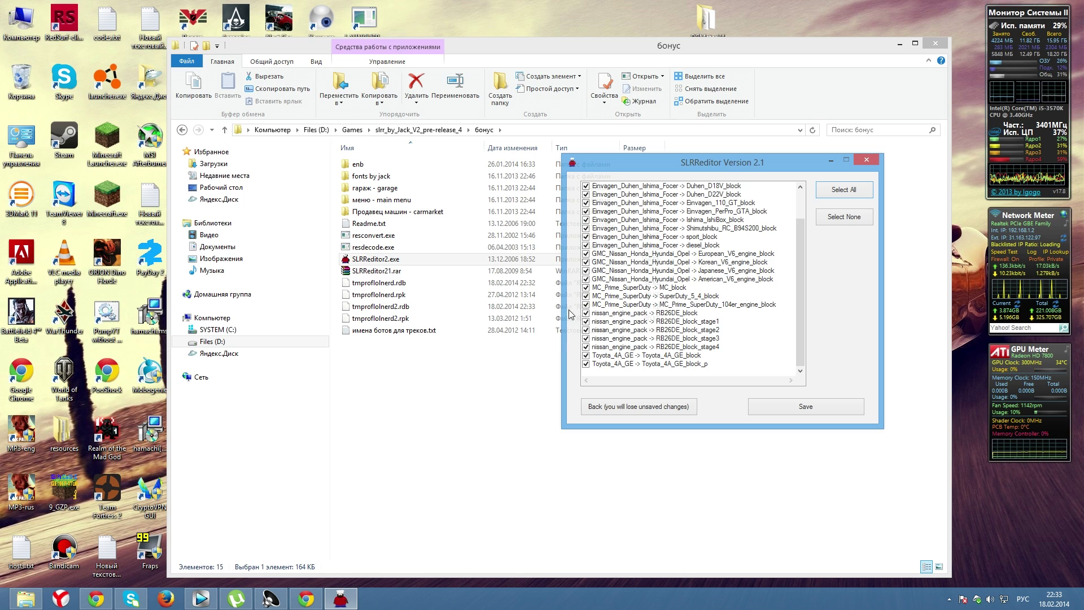
{"action": "left_click", "coordinate": [625, 407]}
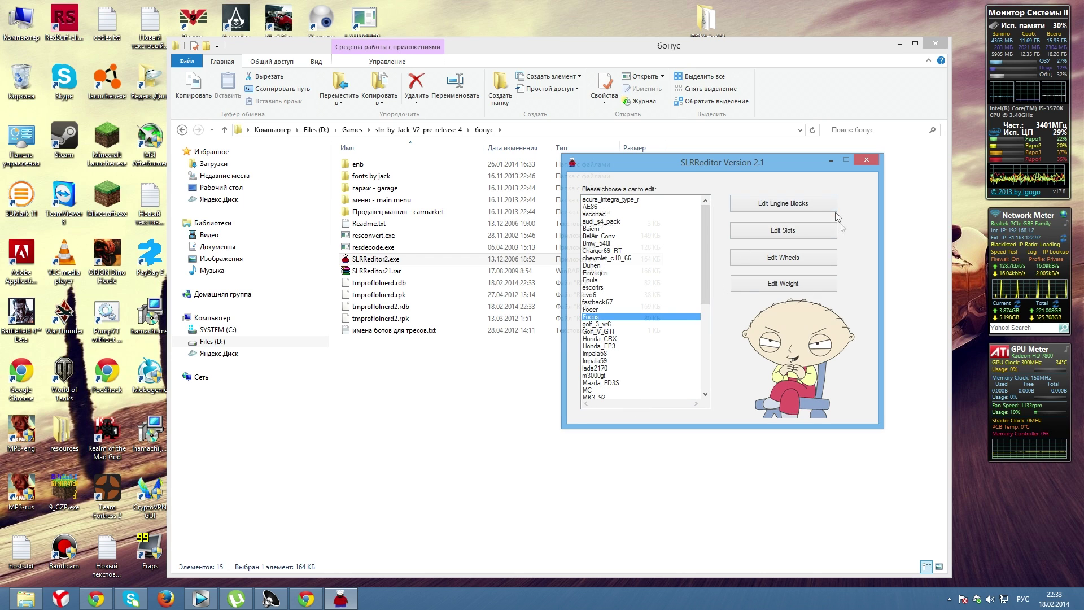
- View the weight settings of the Focus and return to the car list
{"action": "left_click", "coordinate": [806, 288]}
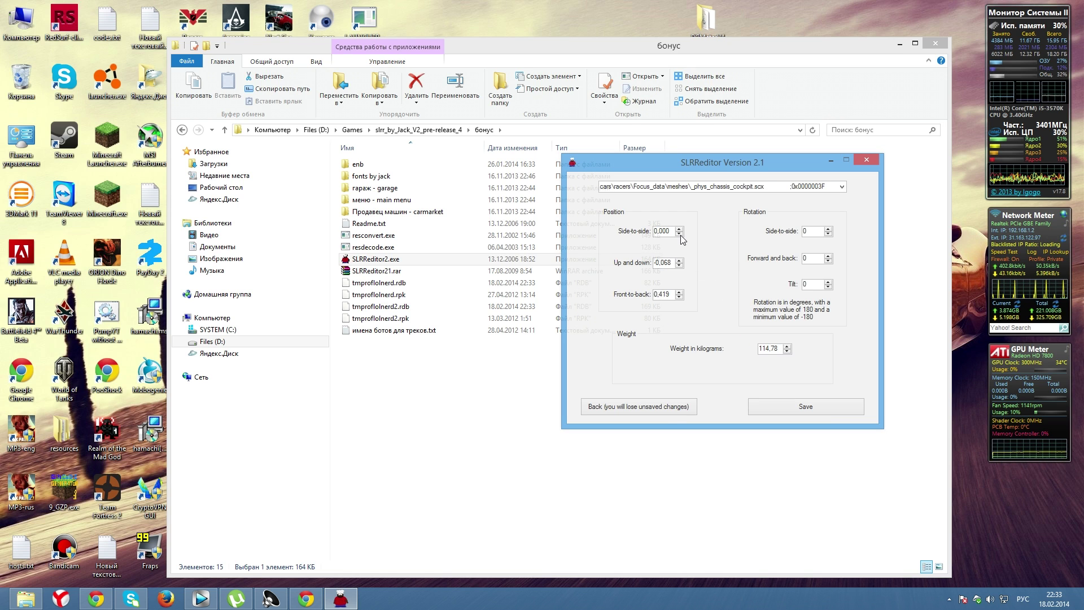
{"action": "left_click", "coordinate": [662, 410]}
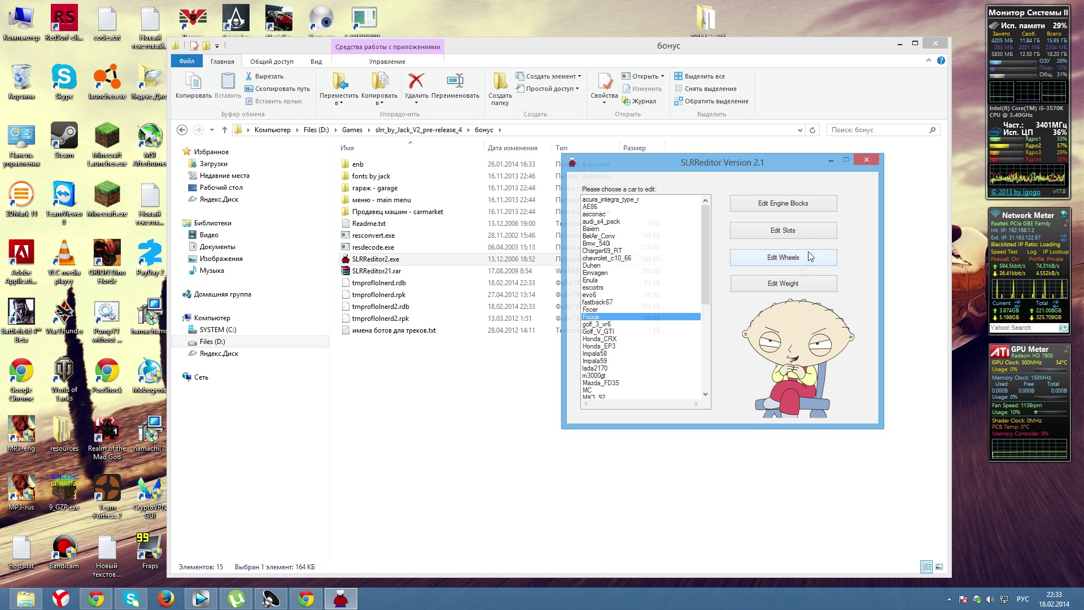
- Examine the Focus's wheel position and steering settings for the front left and front right wheels, then close the editor
{"action": "left_click", "coordinate": [806, 261]}
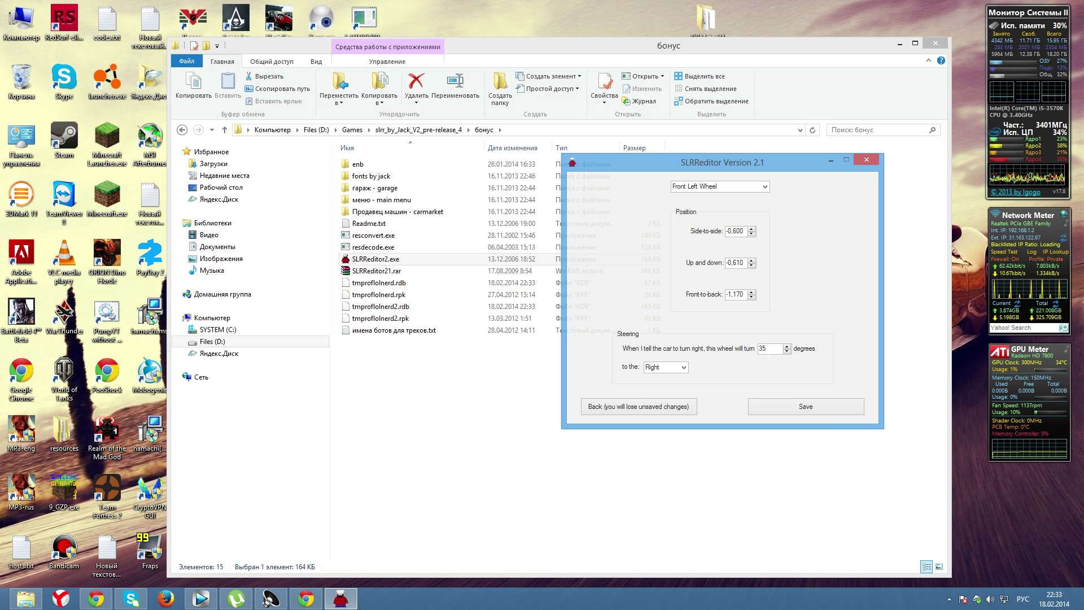
{"action": "left_click", "coordinate": [767, 349]}
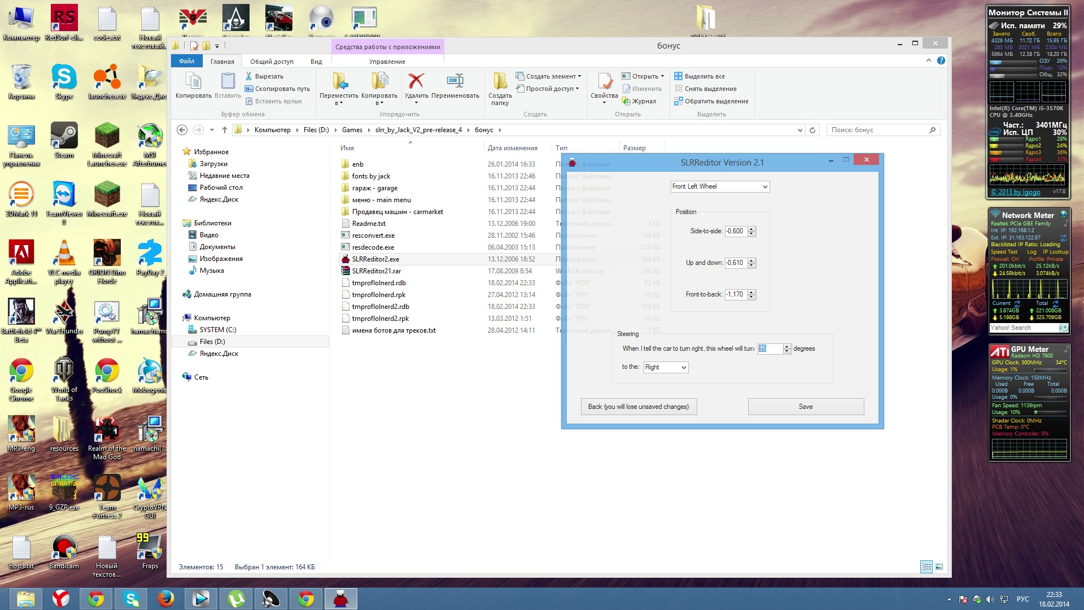
{"action": "key", "text": "shift+Left"}
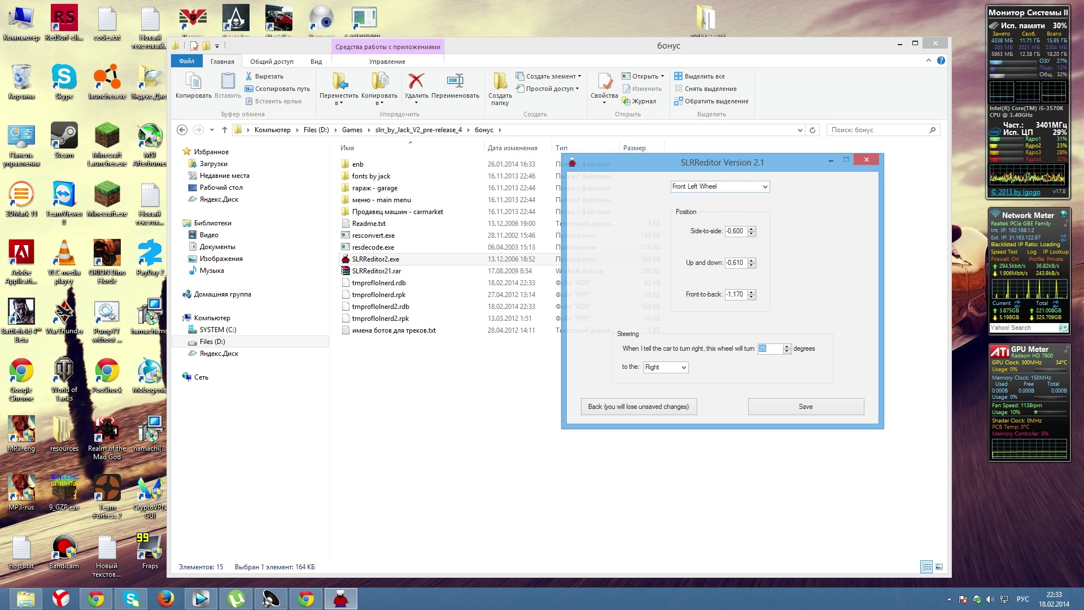
{"action": "left_click", "coordinate": [768, 193]}
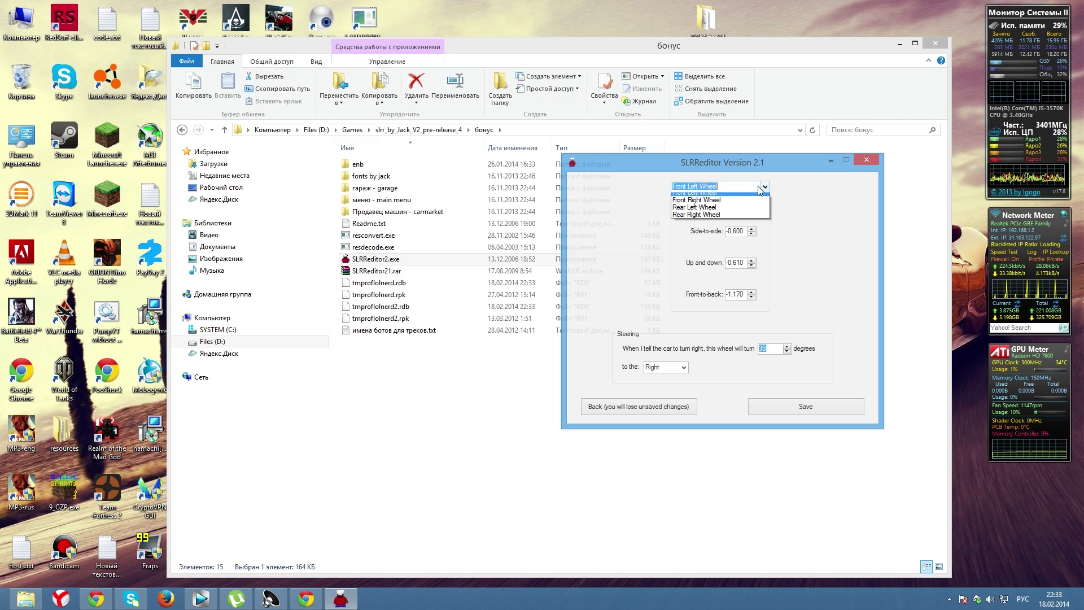
{"action": "left_click", "coordinate": [736, 199]}
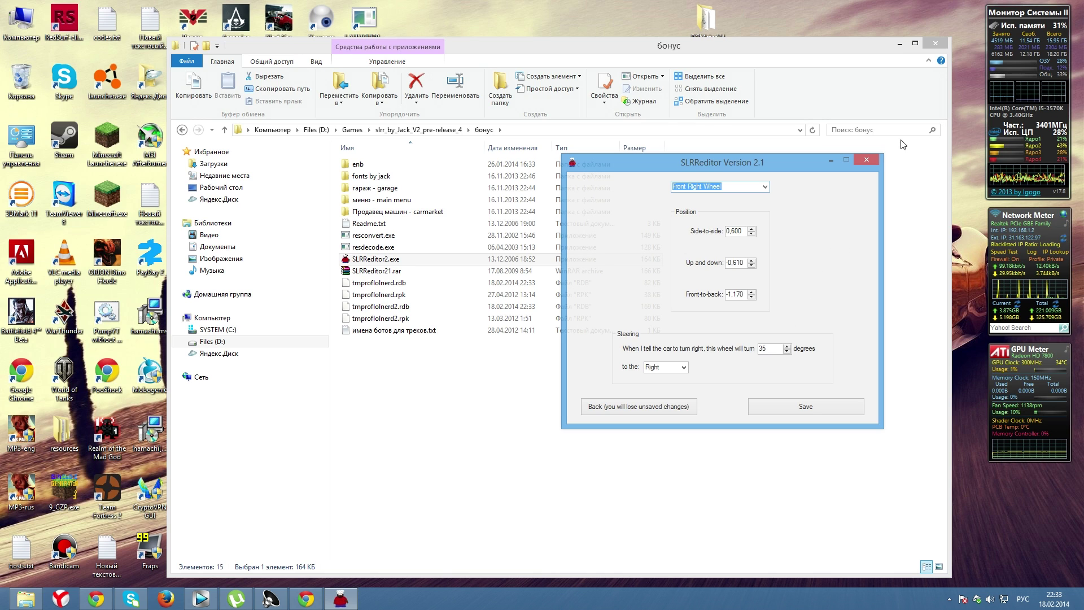
{"action": "left_click", "coordinate": [867, 161]}
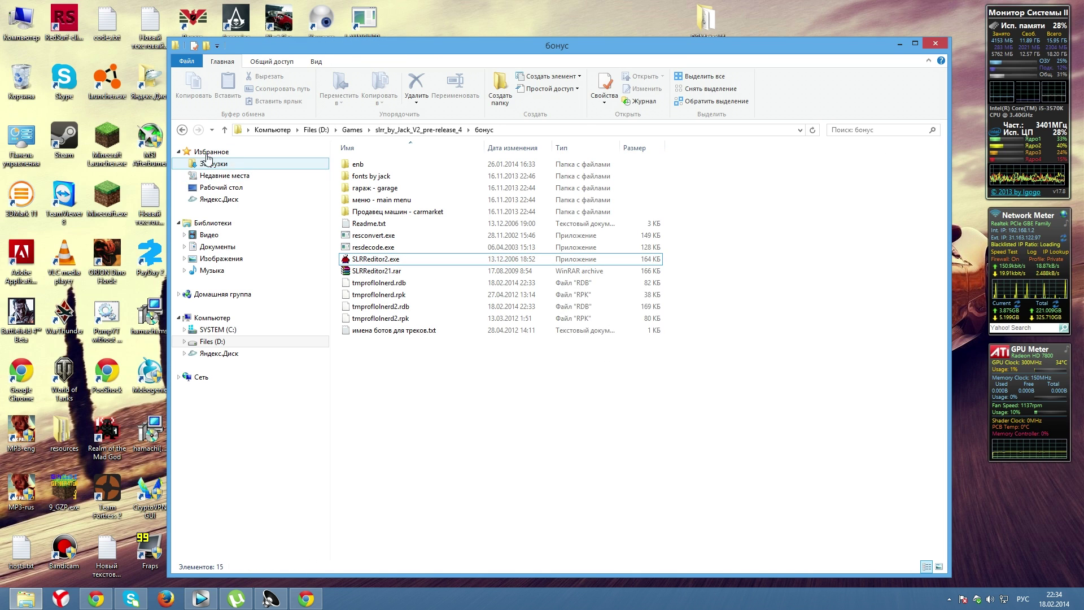
- Go back to slrr_by_Jack_V2_pre-release_4 and open its mods folder to look through the mod archives
{"action": "left_click", "coordinate": [181, 129]}
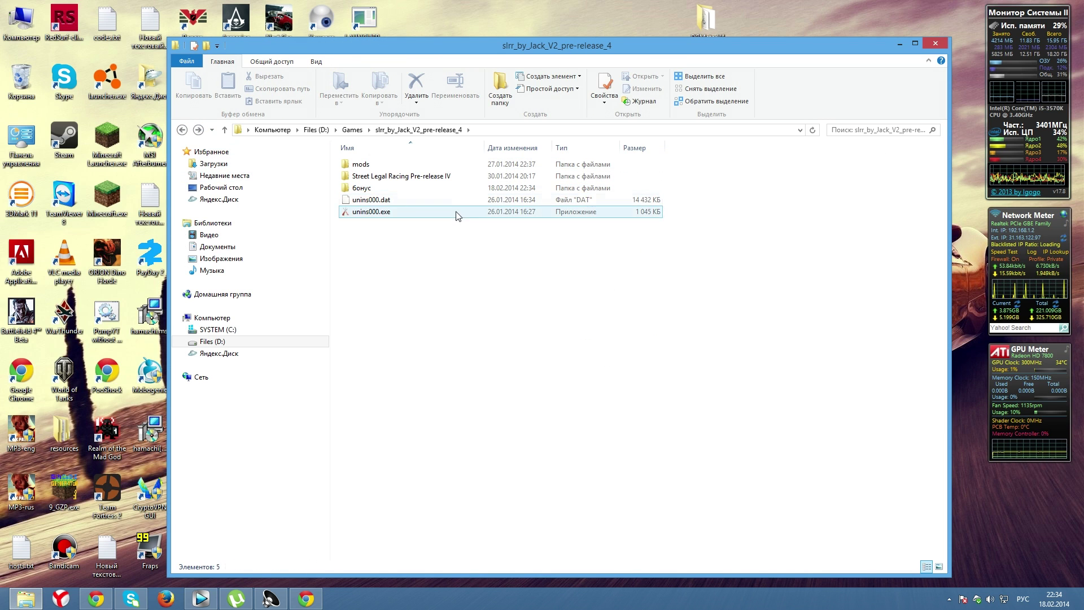
{"action": "double_click", "coordinate": [365, 164]}
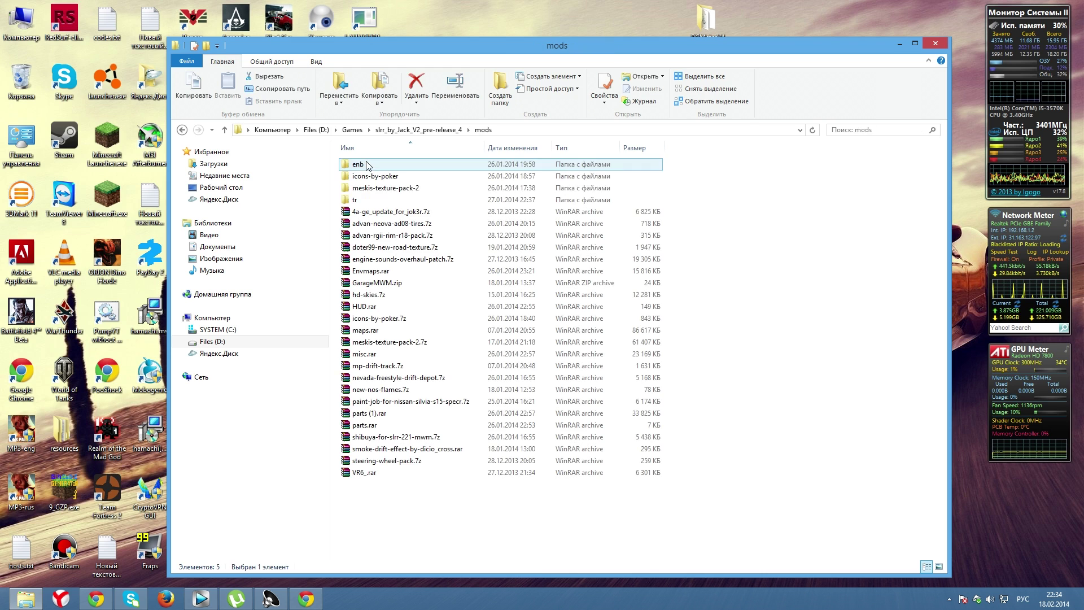
{"action": "left_click_drag", "start_coordinate": [700, 535], "coordinate": [482, 433]}
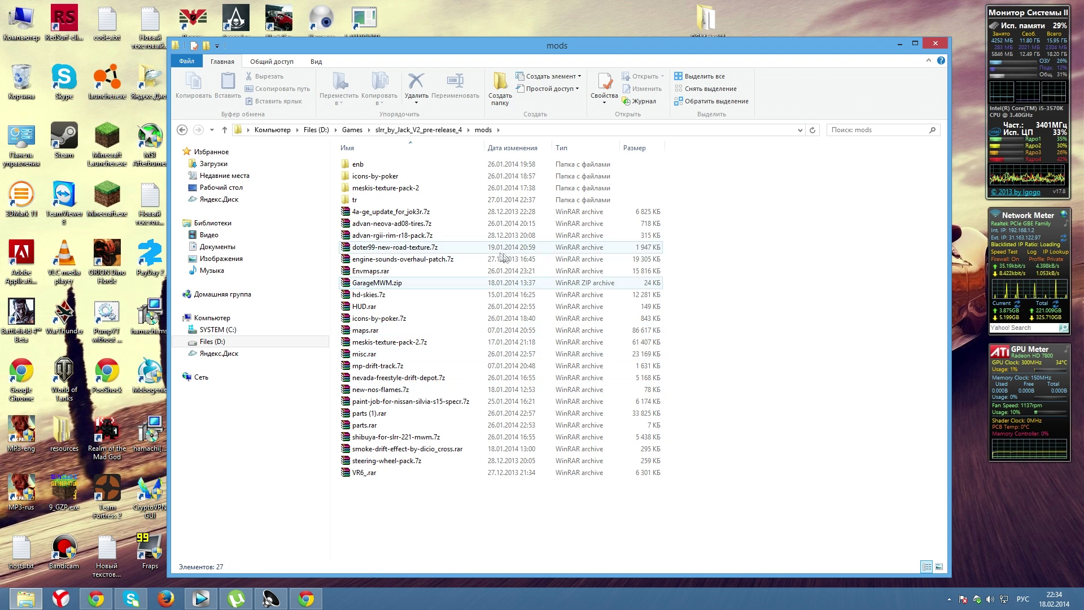
{"action": "left_click_drag", "start_coordinate": [628, 528], "coordinate": [623, 502]}
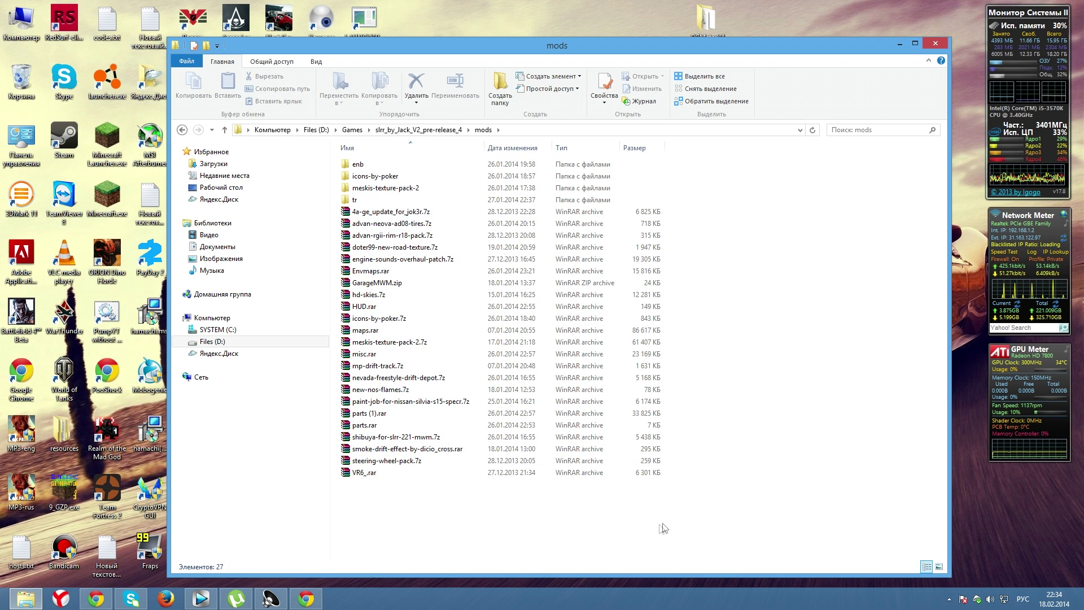
{"action": "left_click_drag", "start_coordinate": [731, 526], "coordinate": [666, 468]}
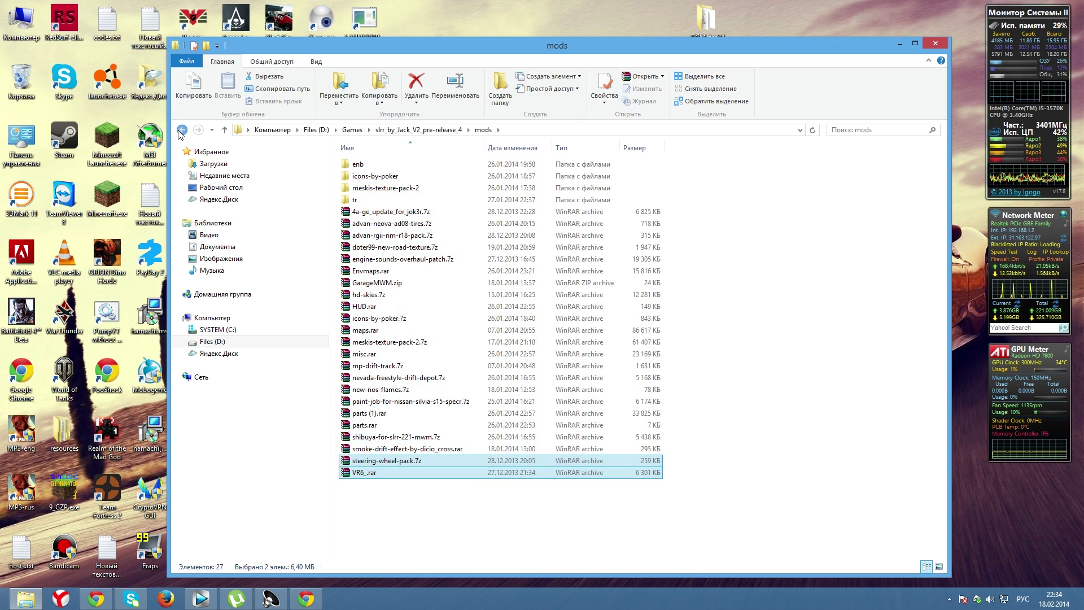
- Look into the Street Legal Racing Pre-release IV and бонус folders, returning to slrr_by_Jack_V2_pre-release_4 after each
{"action": "key", "text": "BackSpace"}
{"action": "double_click", "coordinate": [452, 175]}
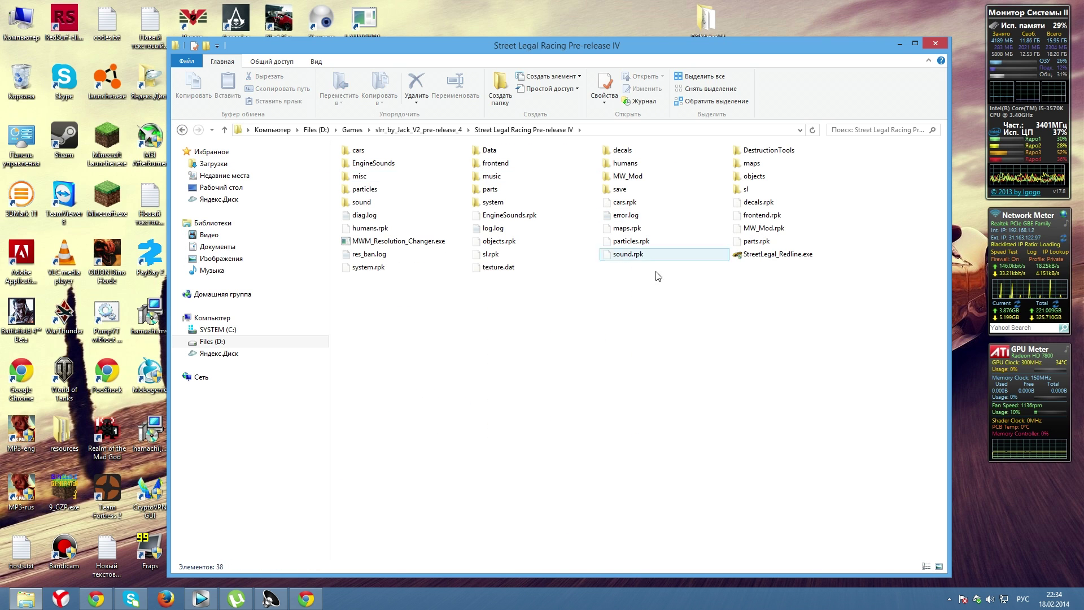
{"action": "left_click_drag", "start_coordinate": [842, 416], "coordinate": [508, 231]}
{"action": "left_click", "coordinate": [182, 130]}
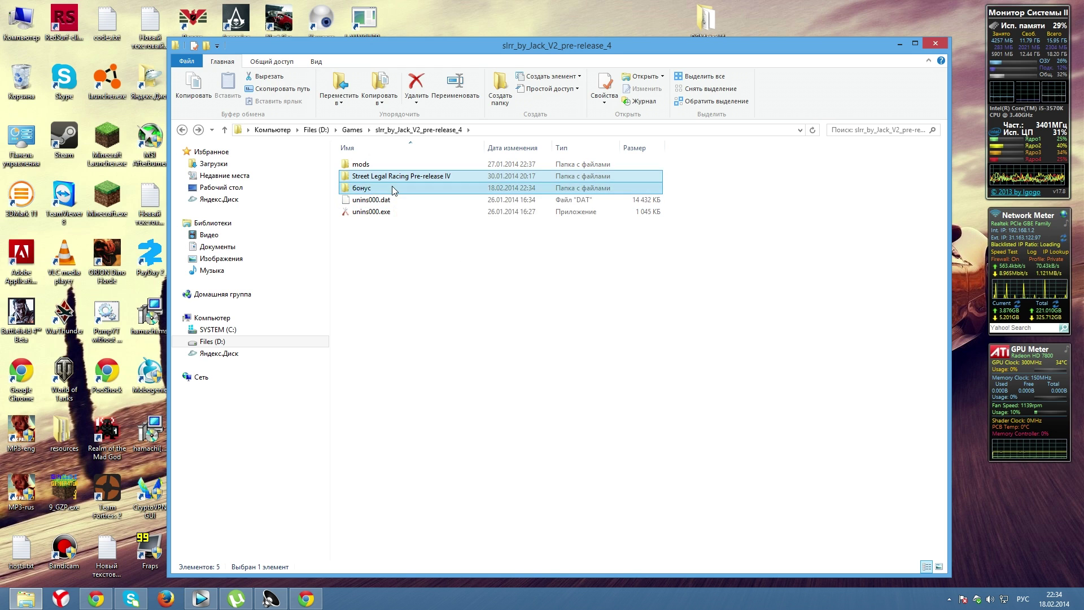
{"action": "double_click", "coordinate": [369, 188]}
{"action": "left_click", "coordinate": [181, 129]}
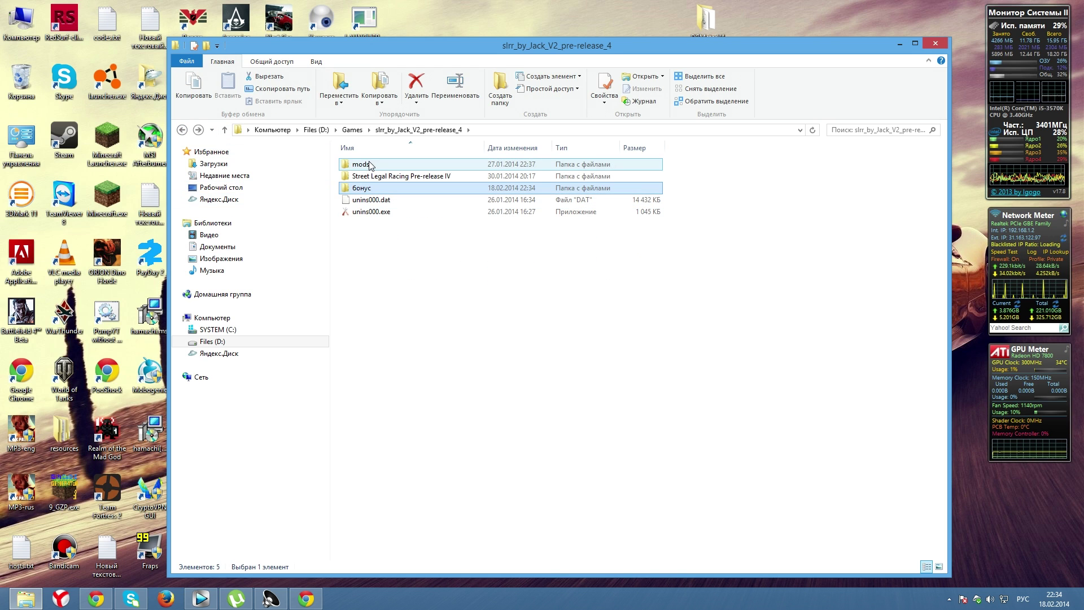
{"action": "left_click_drag", "start_coordinate": [436, 276], "coordinate": [389, 198]}
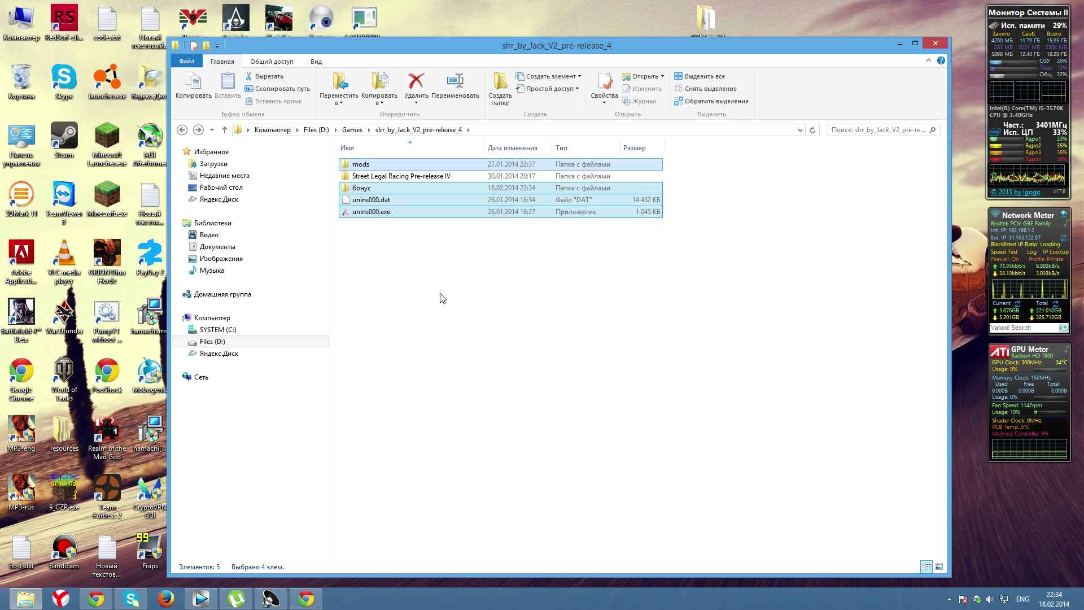
{"action": "left_click", "coordinate": [442, 298]}
- Open the Street Legal Racing Pre-release IV folder to show the installed game files
{"action": "double_click", "coordinate": [445, 177]}
{"action": "left_click_drag", "start_coordinate": [557, 390], "coordinate": [839, 350]}
{"action": "left_click_drag", "start_coordinate": [882, 407], "coordinate": [681, 401]}
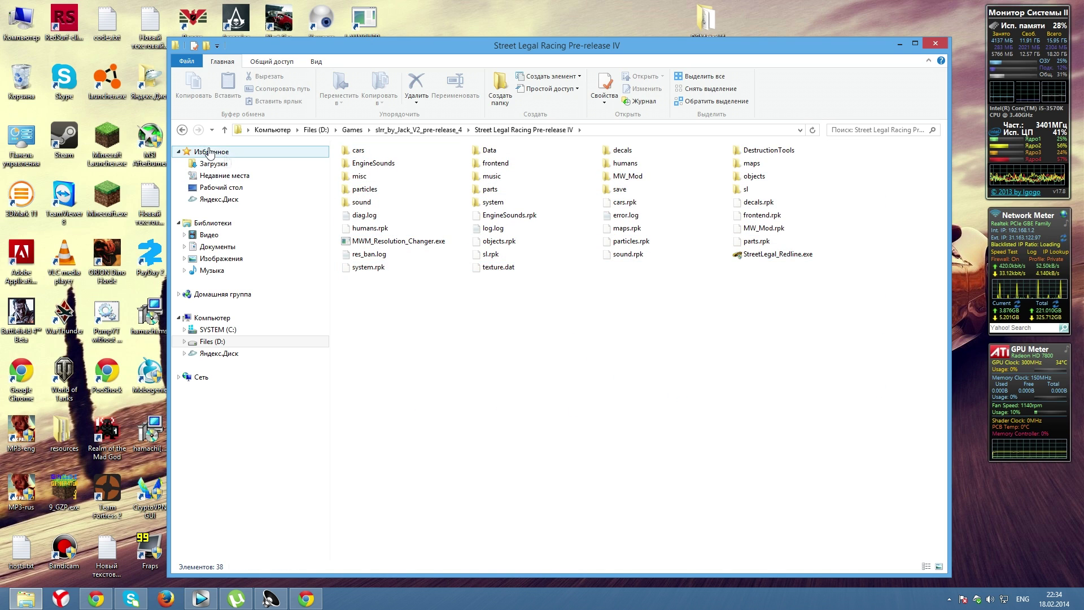
{"action": "left_click", "coordinate": [182, 129]}
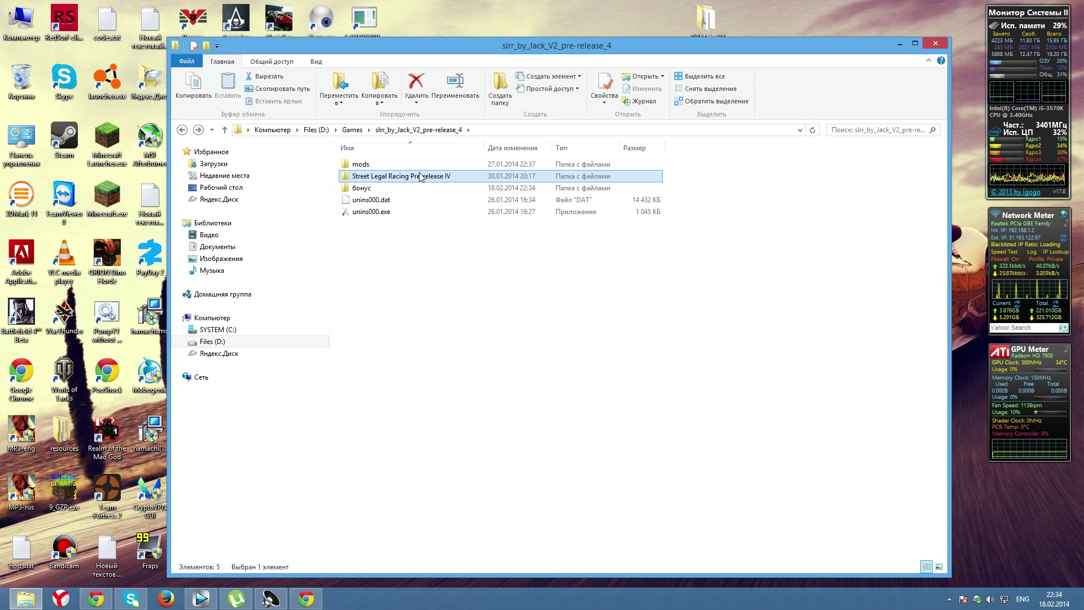
{"action": "double_click", "coordinate": [419, 176]}
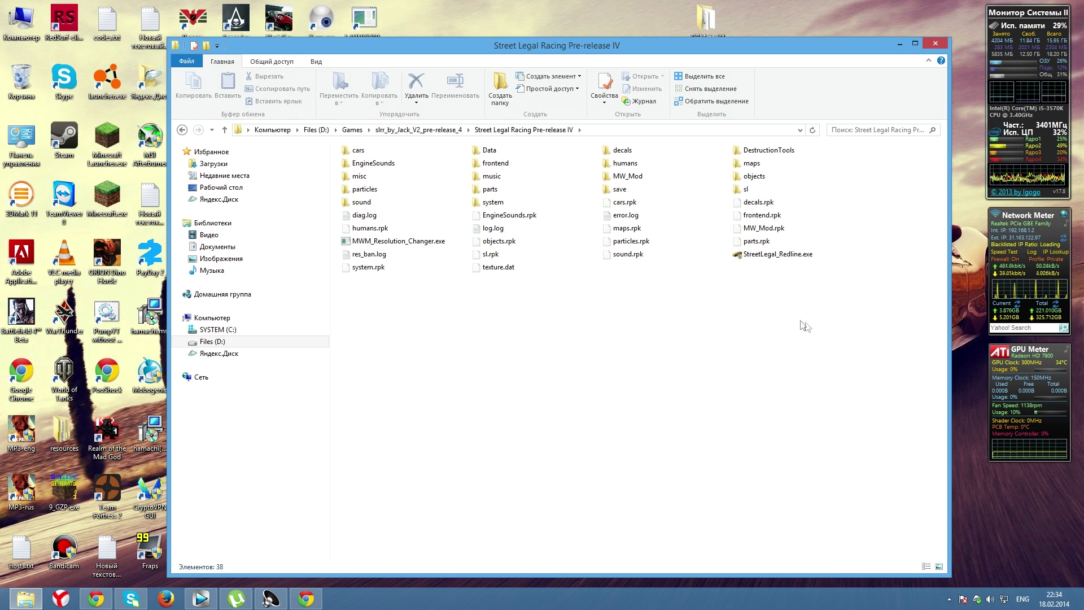
{"action": "left_click_drag", "start_coordinate": [634, 42], "coordinate": [638, 54]}
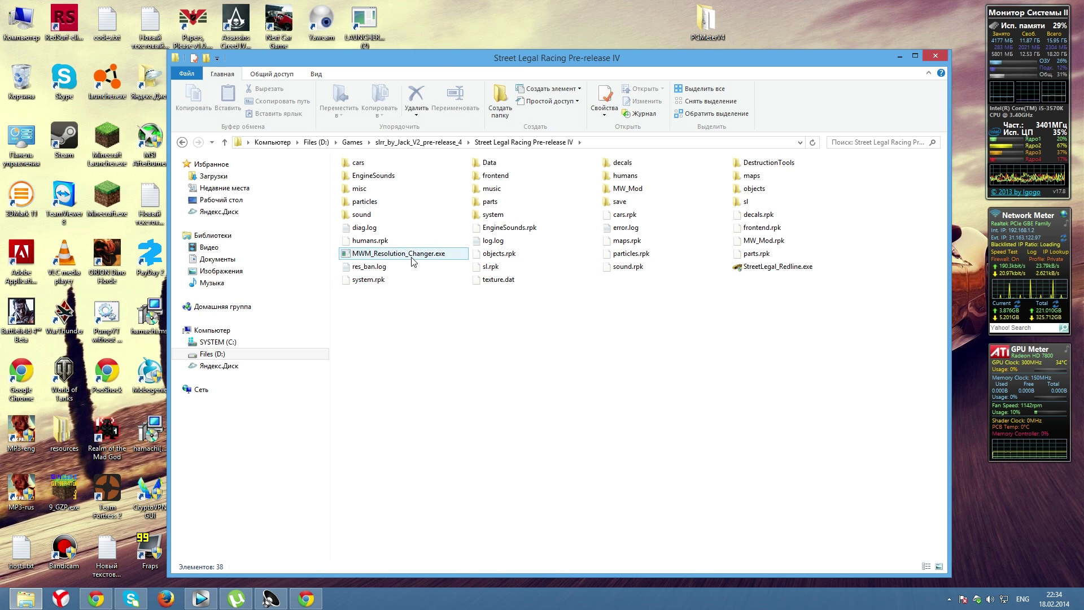
- Run MWM_Resolution_Changer.exe to view the game's resolution and fullscreen settings, then close it without saving
{"action": "double_click", "coordinate": [398, 254]}
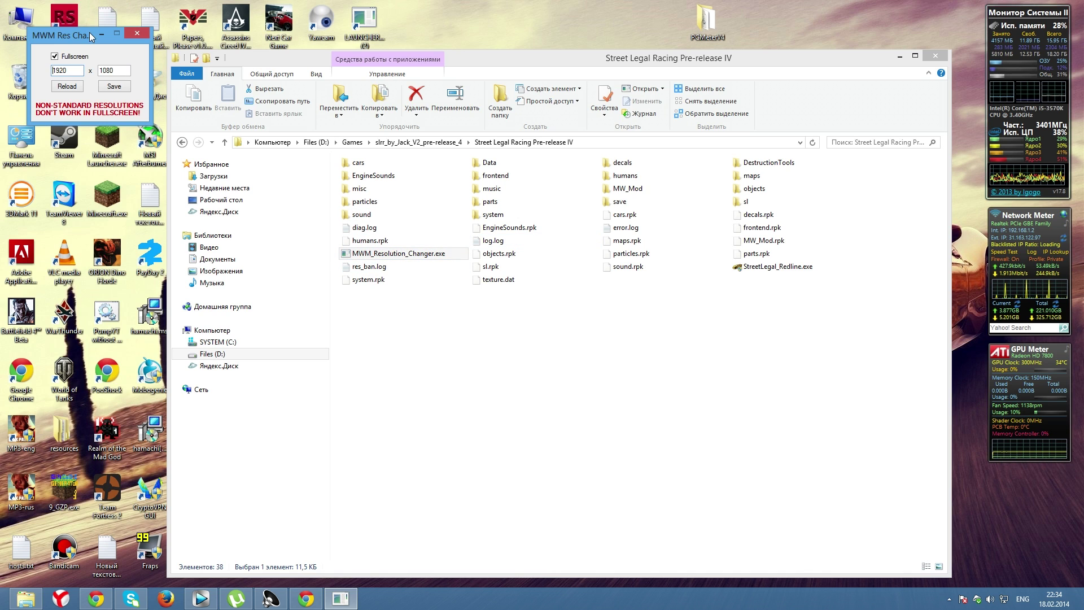
{"action": "left_click_drag", "start_coordinate": [90, 37], "coordinate": [261, 85]}
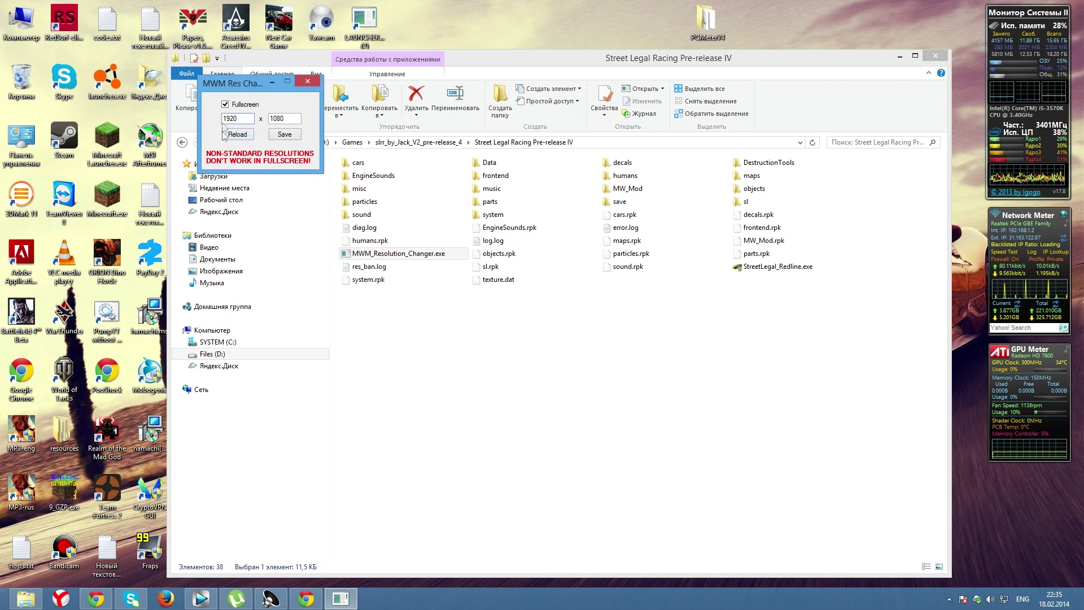
{"action": "left_click", "coordinate": [308, 81]}
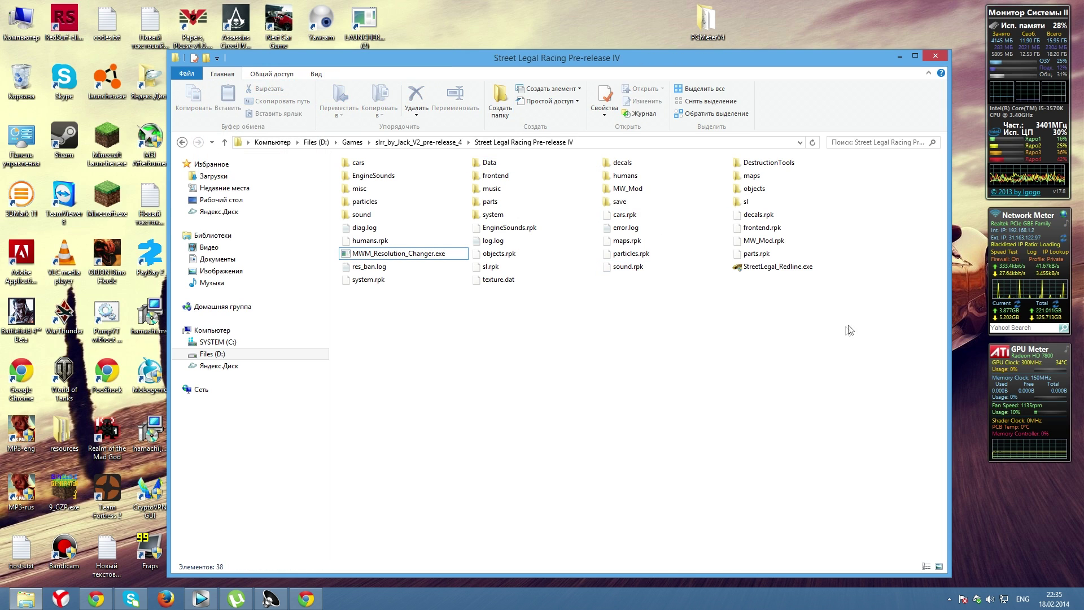
- Start creating a new desktop shortcut for StreetLegal_Redline.exe
{"action": "left_click", "coordinate": [801, 267]}
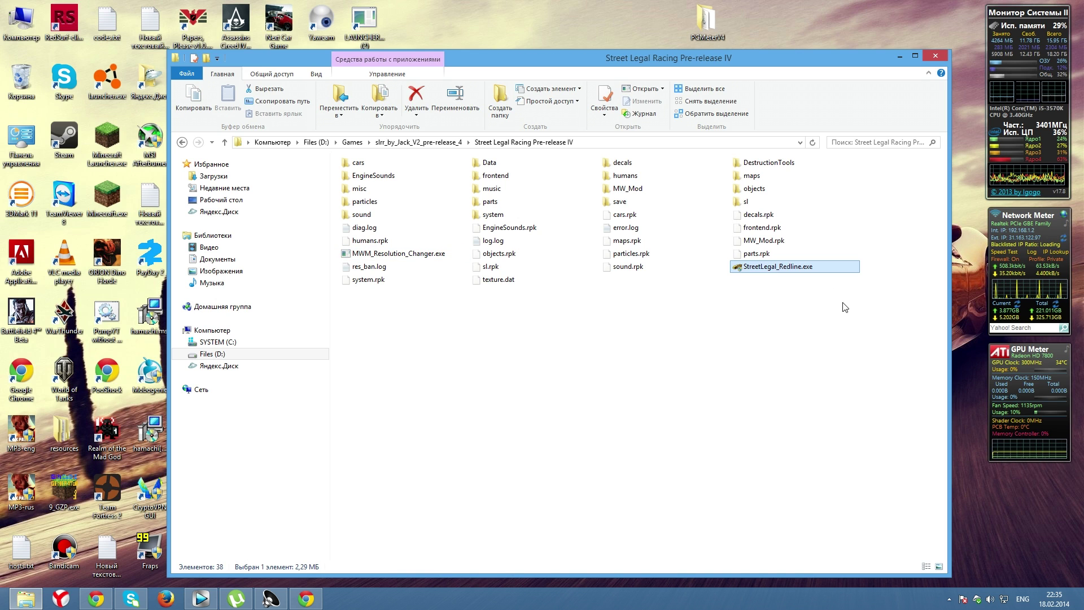
{"action": "left_click_drag", "start_coordinate": [822, 63], "coordinate": [698, 343]}
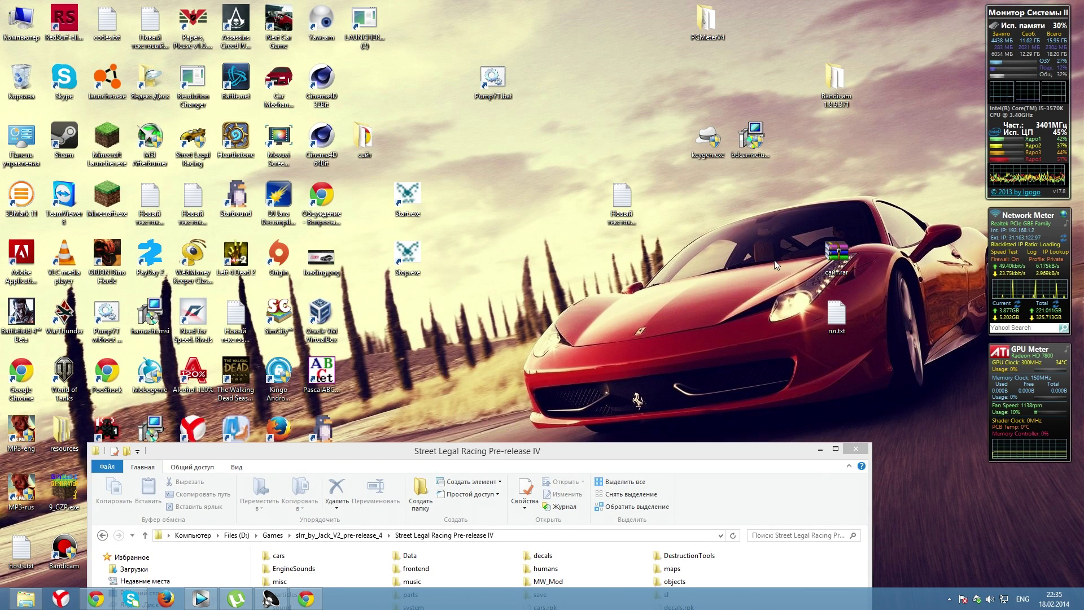
{"action": "right_click", "coordinate": [638, 261]}
{"action": "mouse_move", "coordinate": [669, 352]}
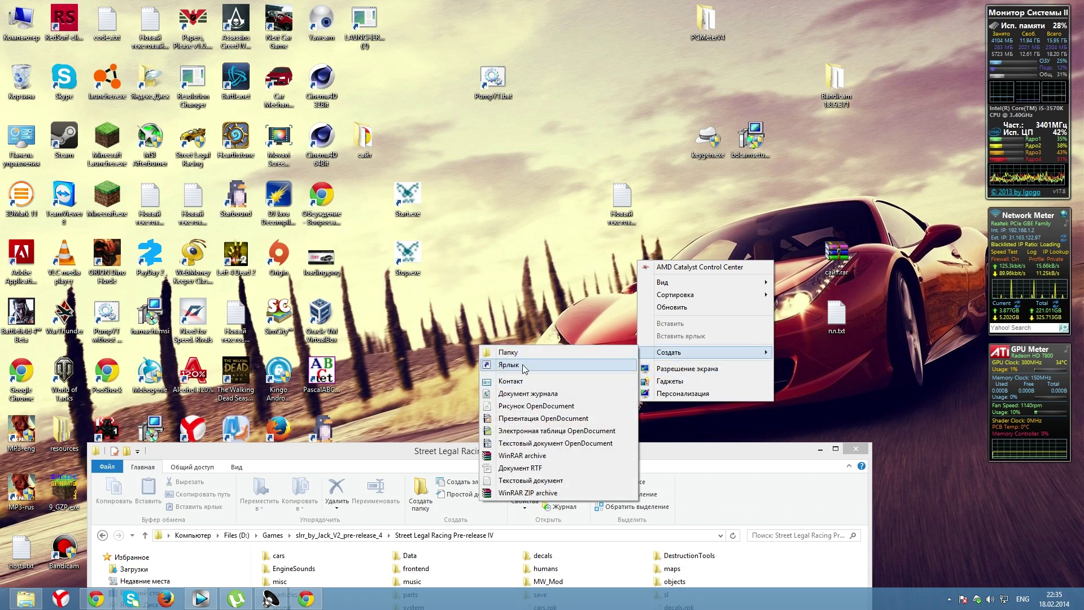
{"action": "left_click", "coordinate": [508, 364]}
- Point out StreetLegal_Redline.exe as the shortcut's target, try browsing for it, then cancel the shortcut wizard
{"action": "left_click_drag", "start_coordinate": [697, 452], "coordinate": [762, 22]}
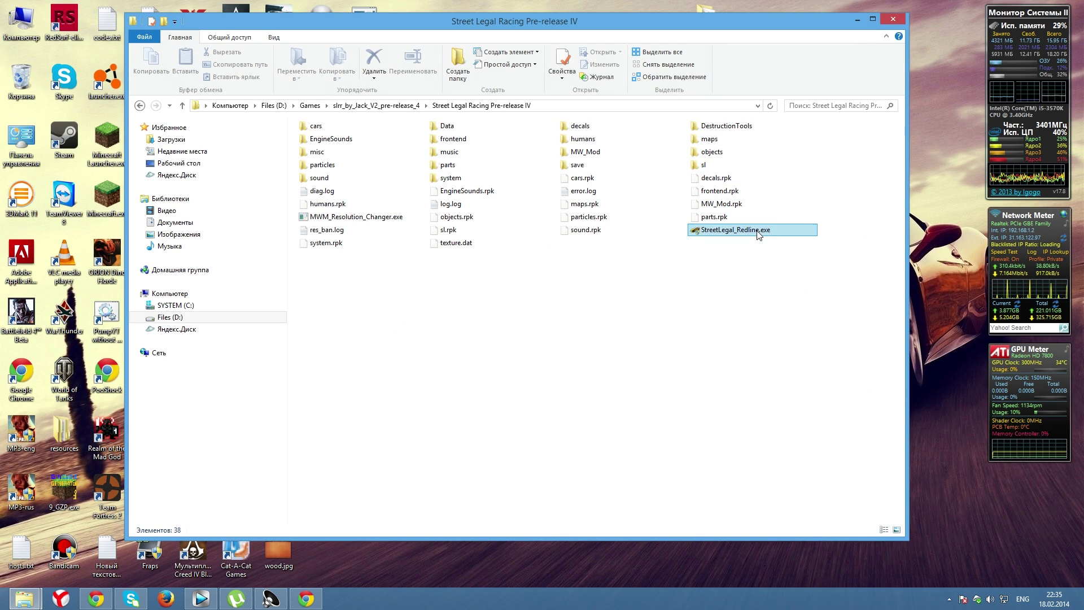
{"action": "left_click", "coordinate": [734, 232]}
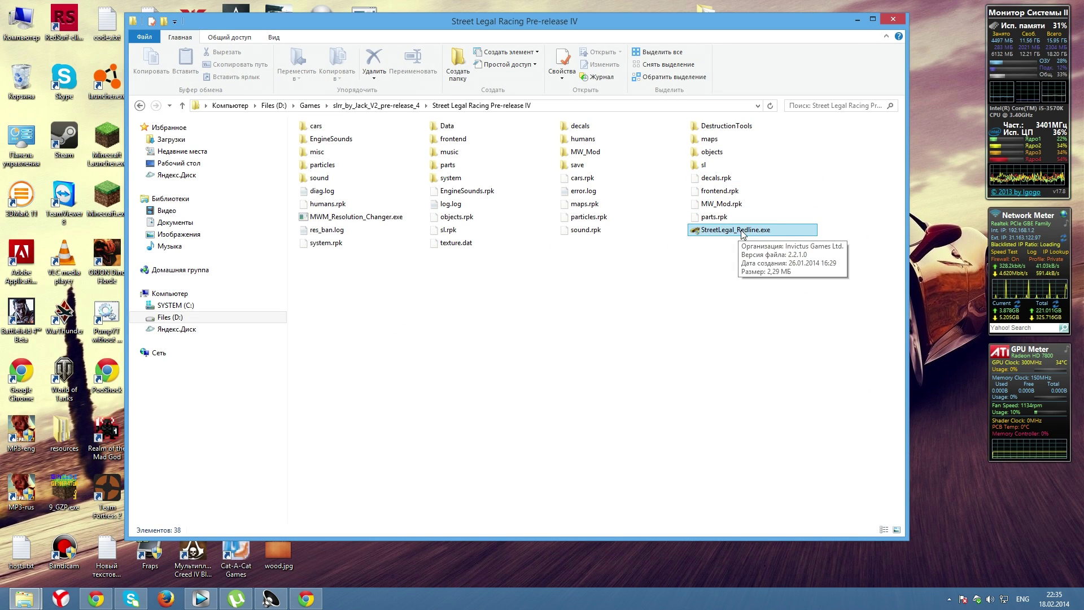
{"action": "left_click_drag", "start_coordinate": [694, 32], "coordinate": [779, 470]}
{"action": "left_click_drag", "start_coordinate": [530, 195], "coordinate": [377, 86]}
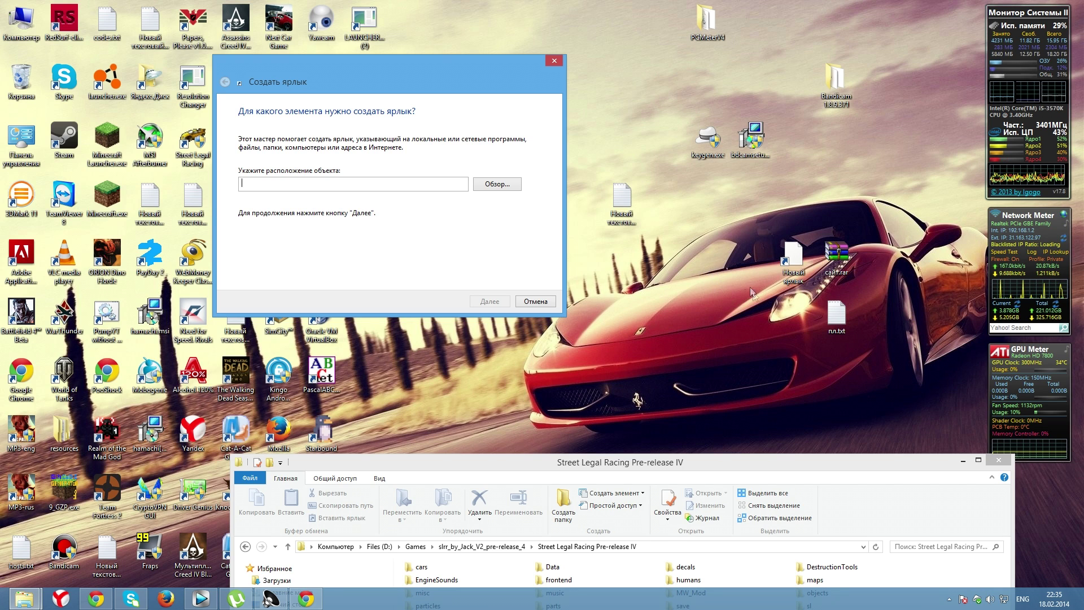
{"action": "left_click", "coordinate": [499, 184]}
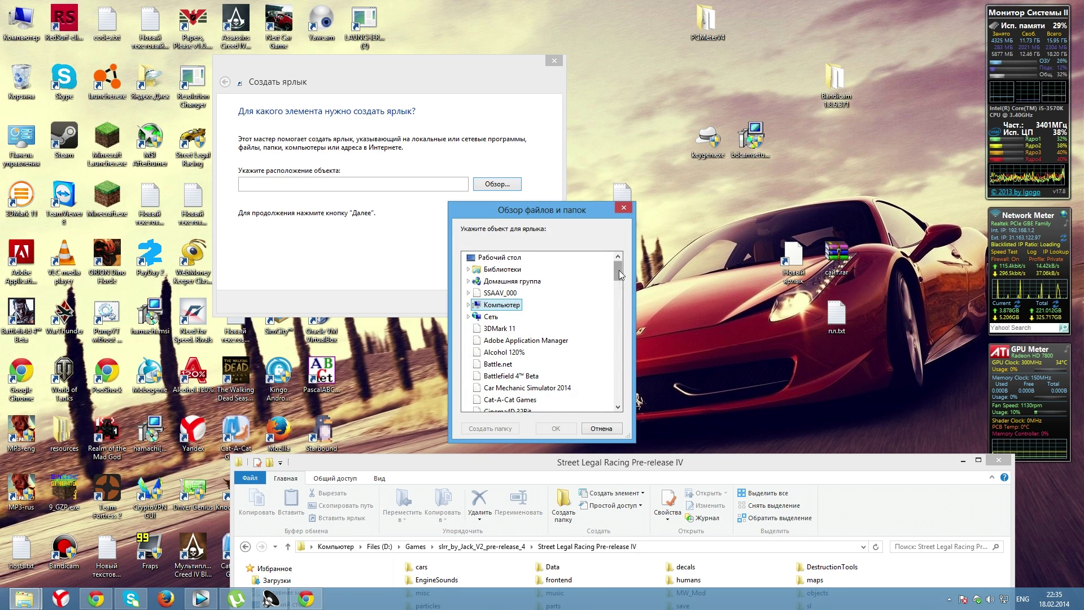
{"action": "scroll", "coordinate": [625, 402], "scroll_direction": "down", "scroll_amount": 10}
{"action": "left_click", "coordinate": [601, 428]}
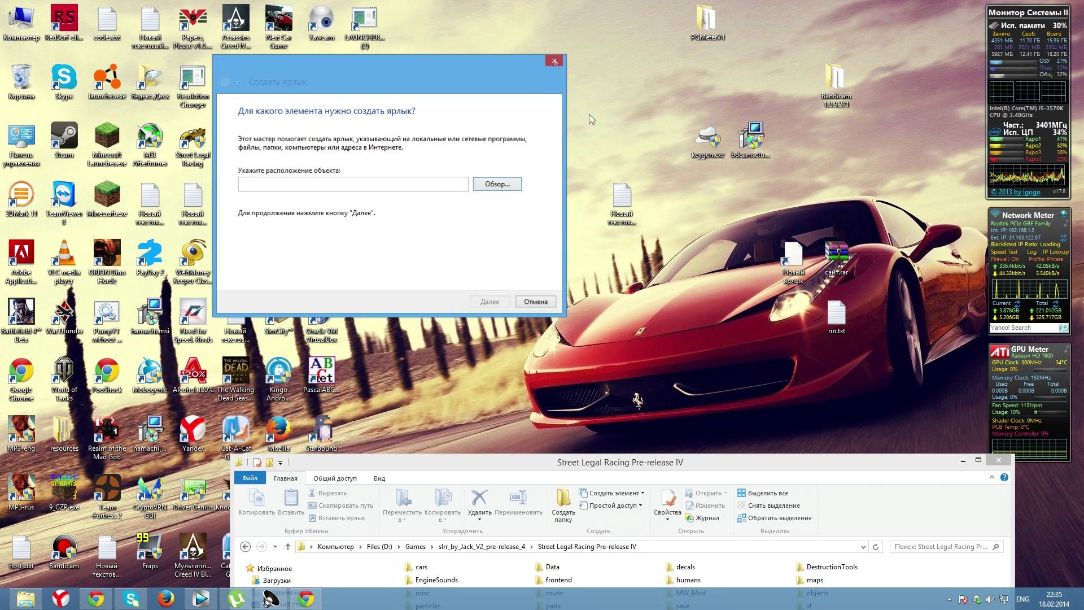
{"action": "left_click", "coordinate": [554, 60]}
{"action": "left_click_drag", "start_coordinate": [716, 463], "coordinate": [630, 182]}
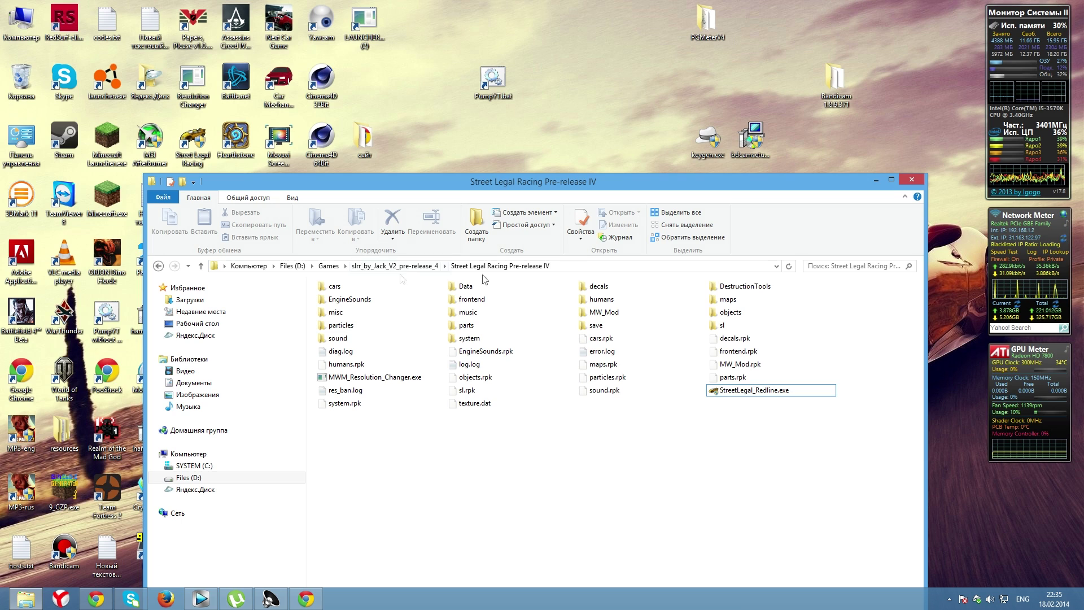
{"action": "left_click", "coordinate": [740, 390]}
{"action": "left_click", "coordinate": [779, 527]}
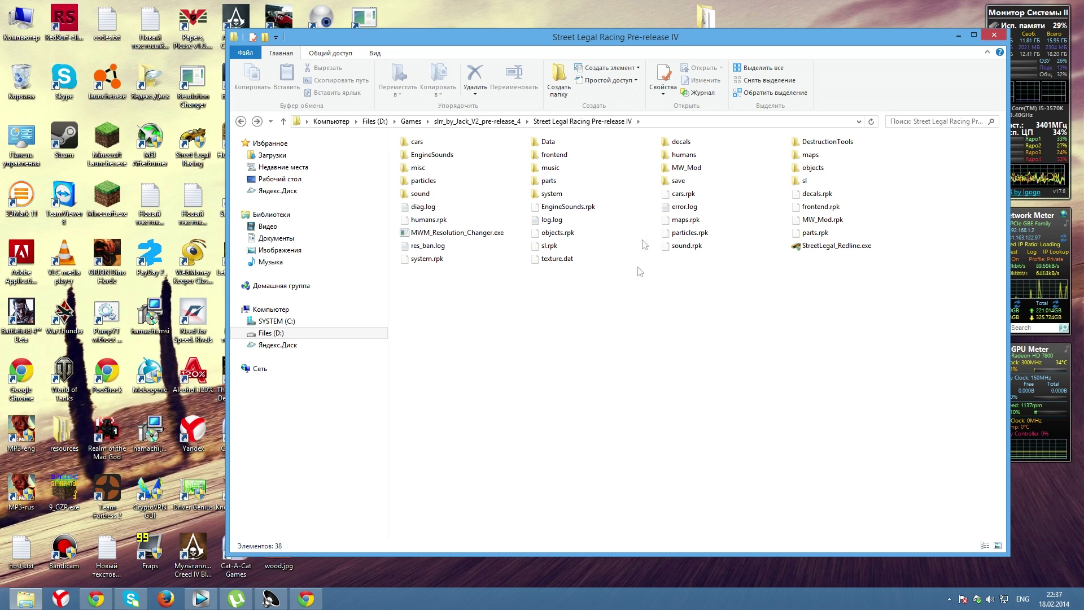
- Look into the save folder and its game subfolder with the options file, then return to Street Legal Racing Pre-release IV
{"action": "double_click", "coordinate": [687, 180]}
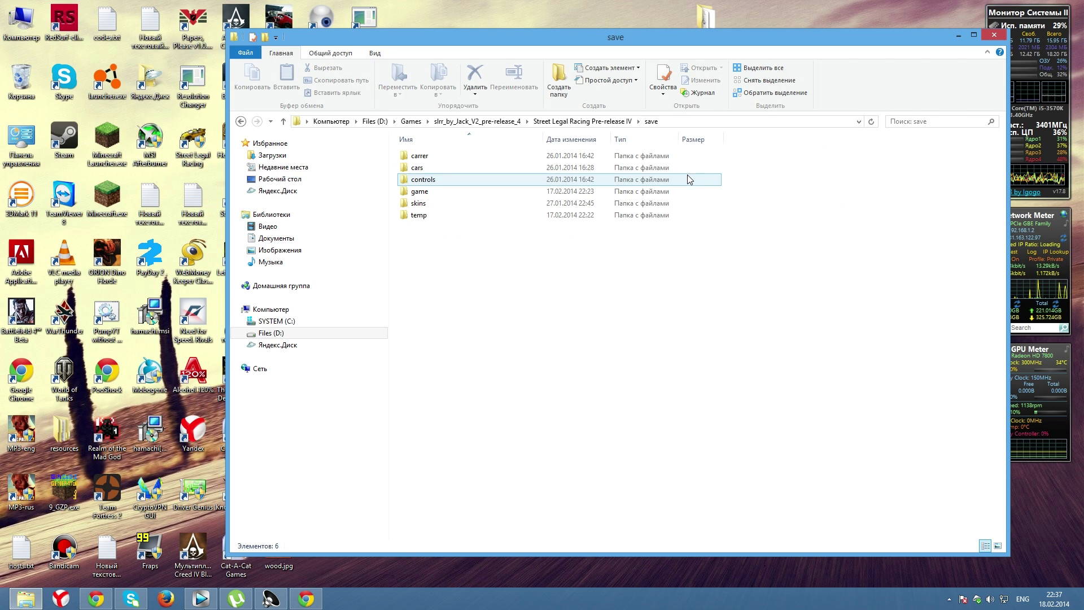
{"action": "double_click", "coordinate": [445, 192]}
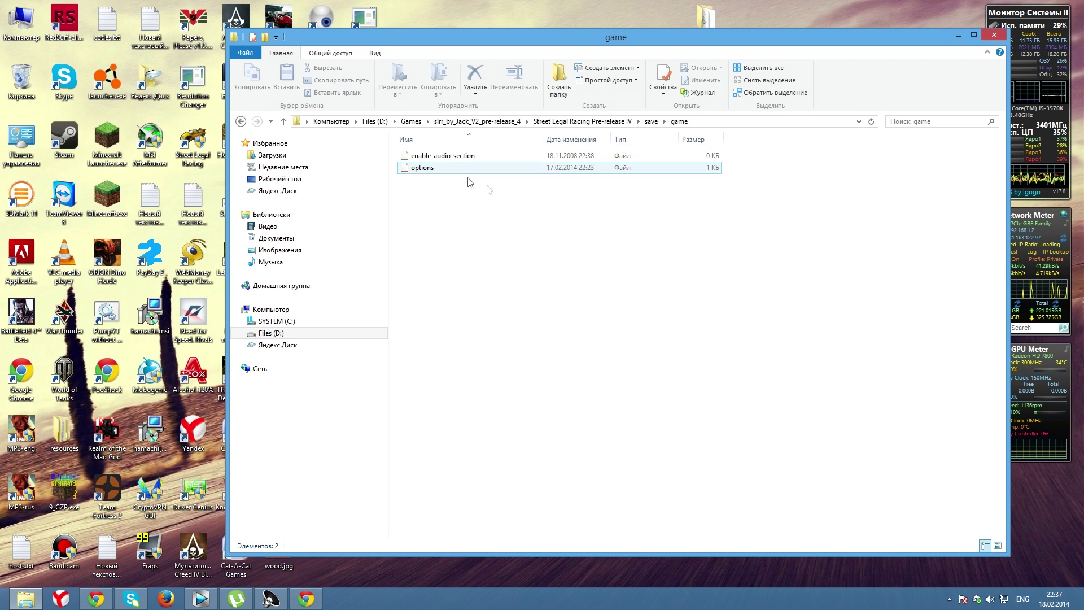
{"action": "left_click_drag", "start_coordinate": [867, 322], "coordinate": [399, 150]}
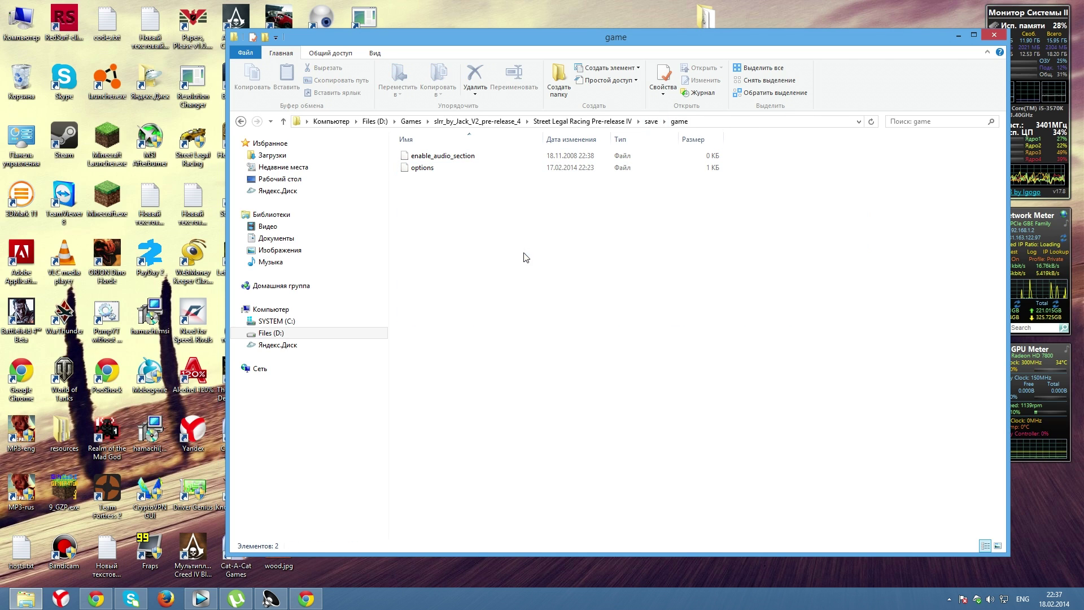
{"action": "key", "text": "BackSpace"}
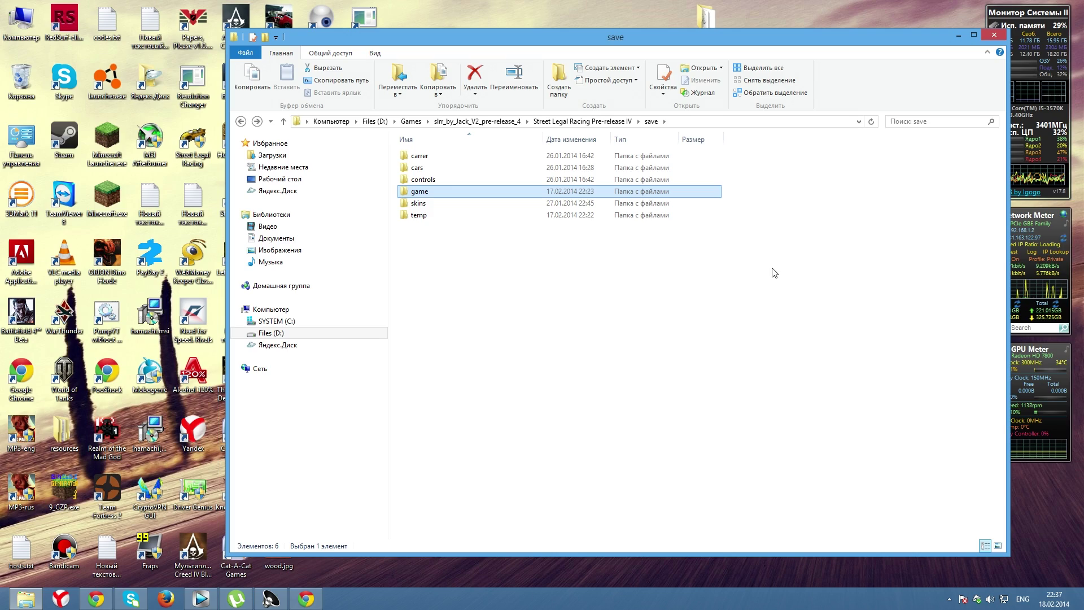
{"action": "key", "text": "BackSpace"}
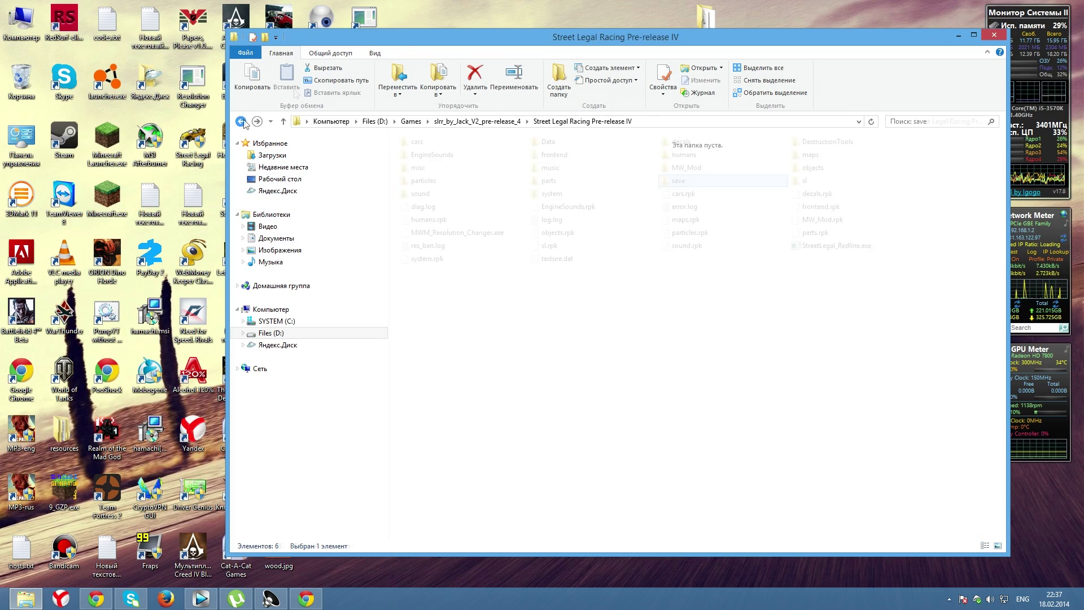
{"action": "left_click_drag", "start_coordinate": [502, 36], "coordinate": [405, 38]}
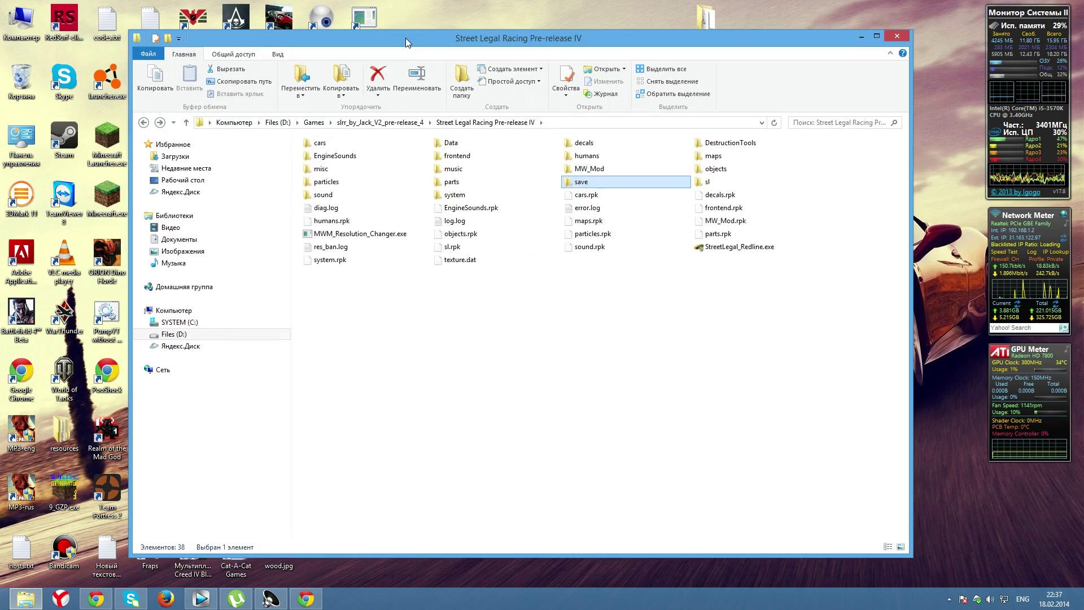
{"action": "left_click_drag", "start_coordinate": [850, 288], "coordinate": [766, 418]}
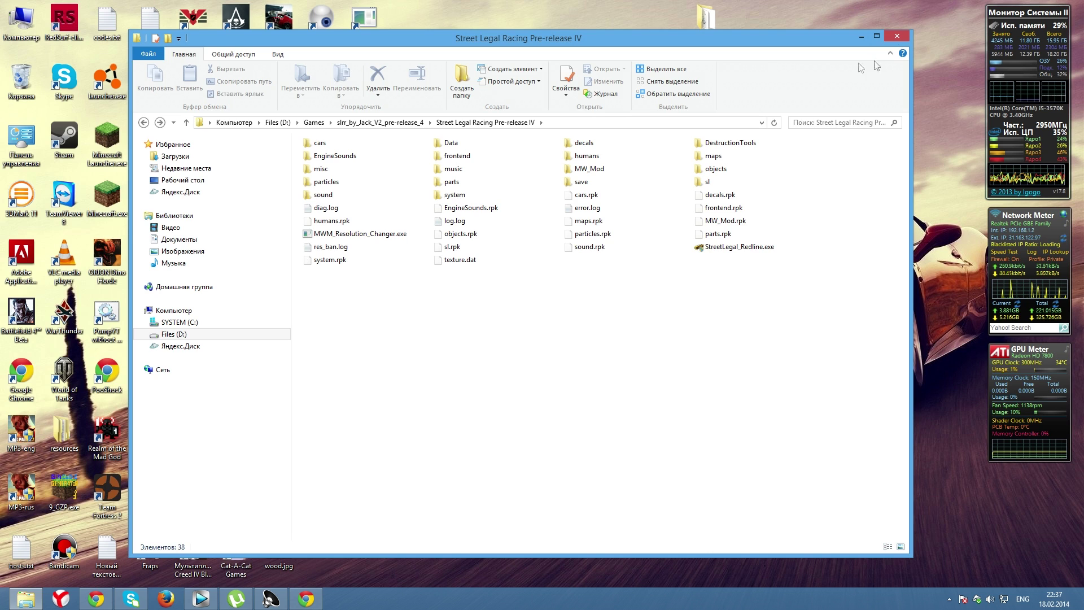
{"action": "left_click_drag", "start_coordinate": [742, 46], "coordinate": [786, 37]}
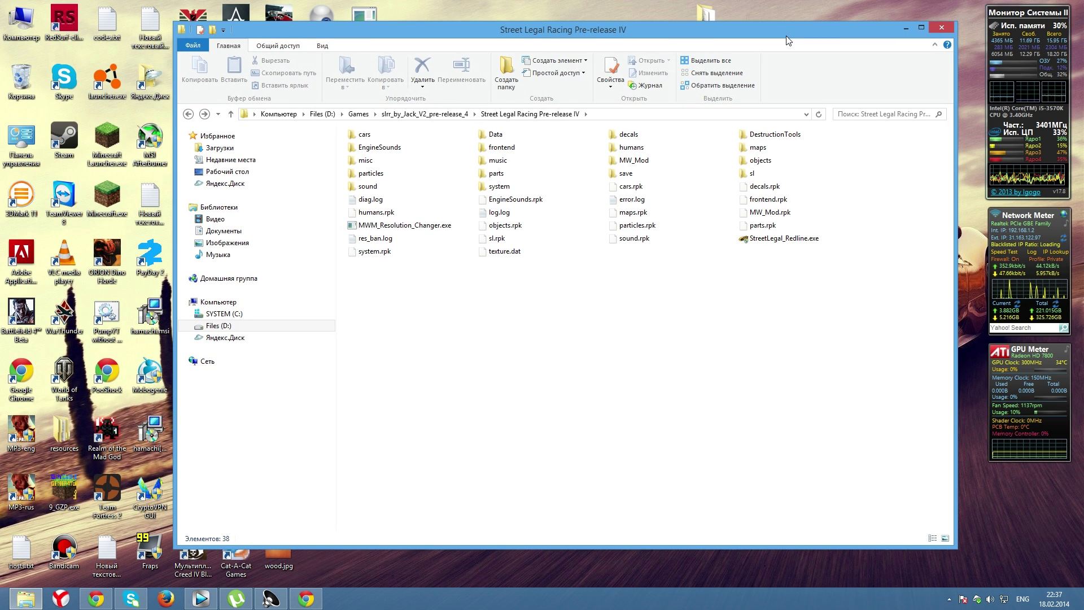